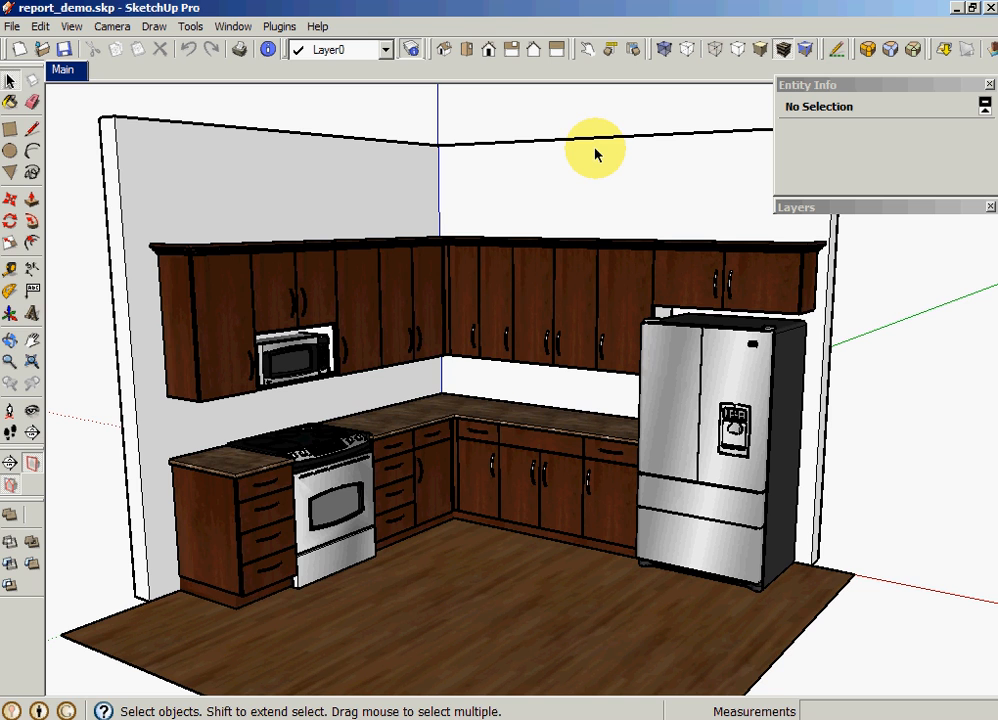
Select the drawer base cabinet beside the range and review its dynamic component options.
click(252, 478)
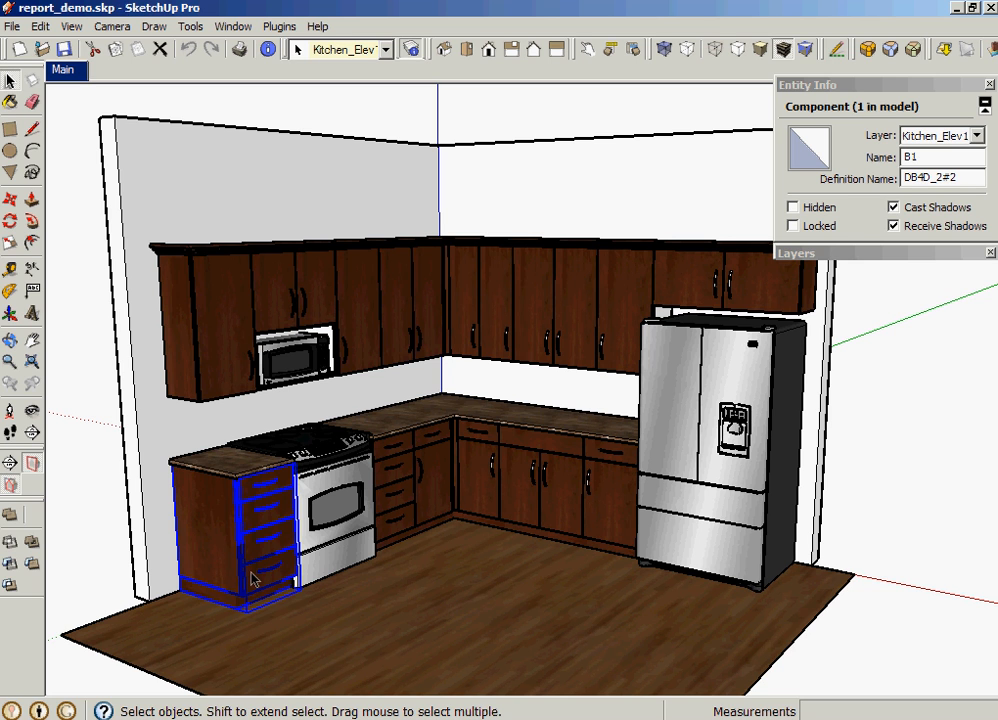
click(610, 50)
drag(720, 106, 615, 127)
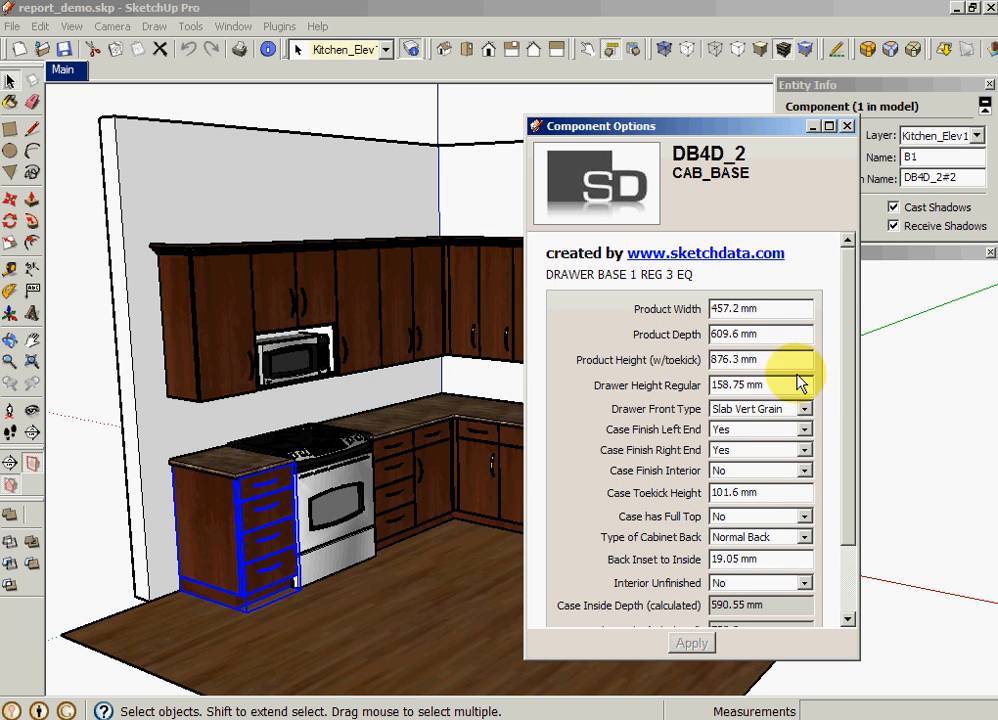
drag(849, 383, 847, 316)
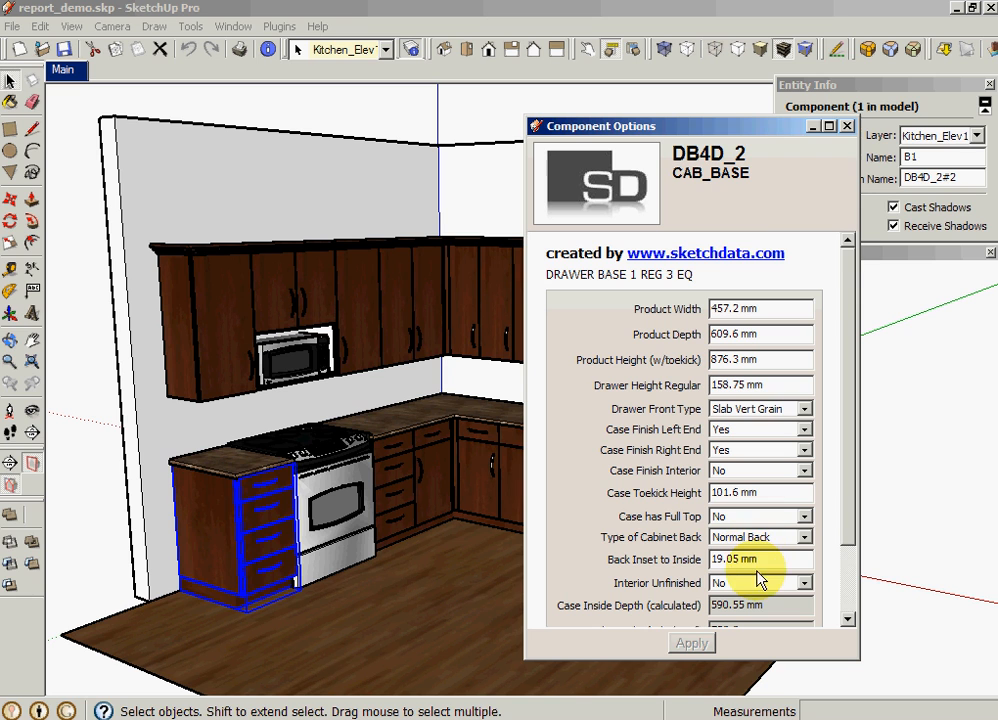
click(847, 127)
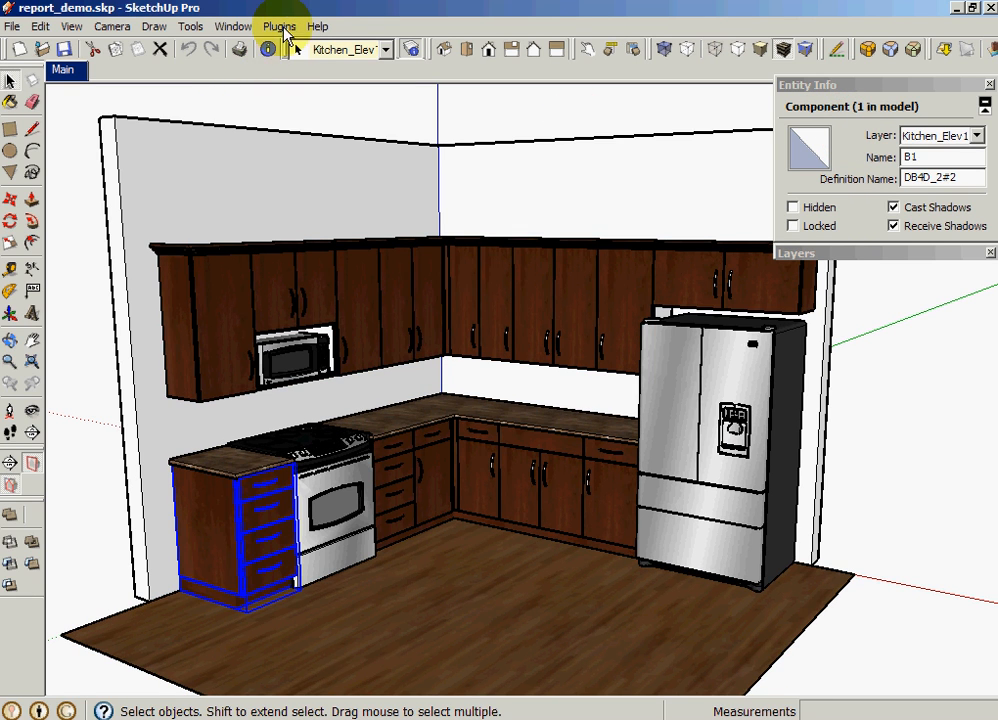
Open the SketchData New Attributes Manager for the selected drawer base cabinet and place its window clear of the cabinet.
click(284, 28)
mouse_move(310, 130)
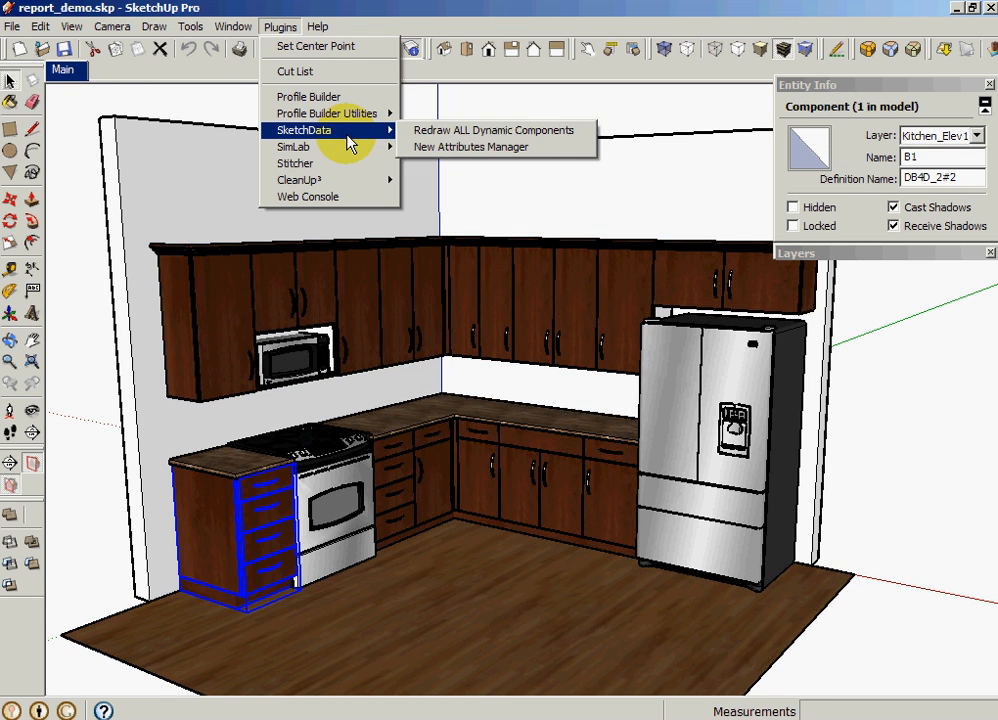
click(465, 150)
mouse_move(368, 122)
mouse_down()
mouse_move(645, 182)
mouse_move(579, 168)
mouse_up()
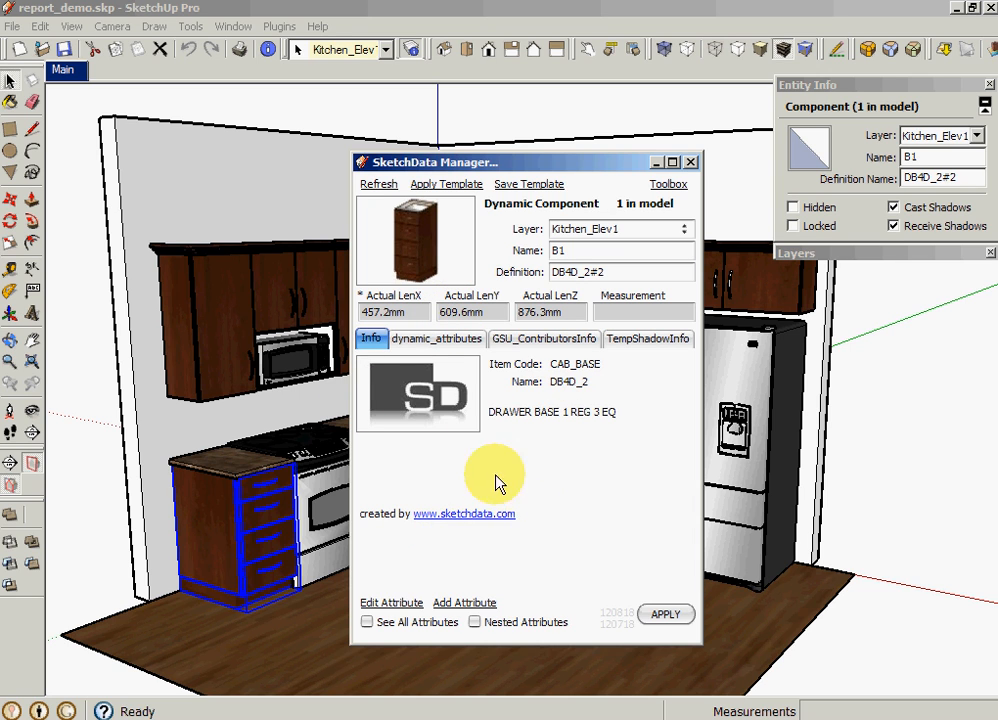
Review the cabinet's dynamic_attributes, GSU_ContributorsInfo and TempShadowInfo attribute sets, returning to dynamic_attributes.
click(448, 343)
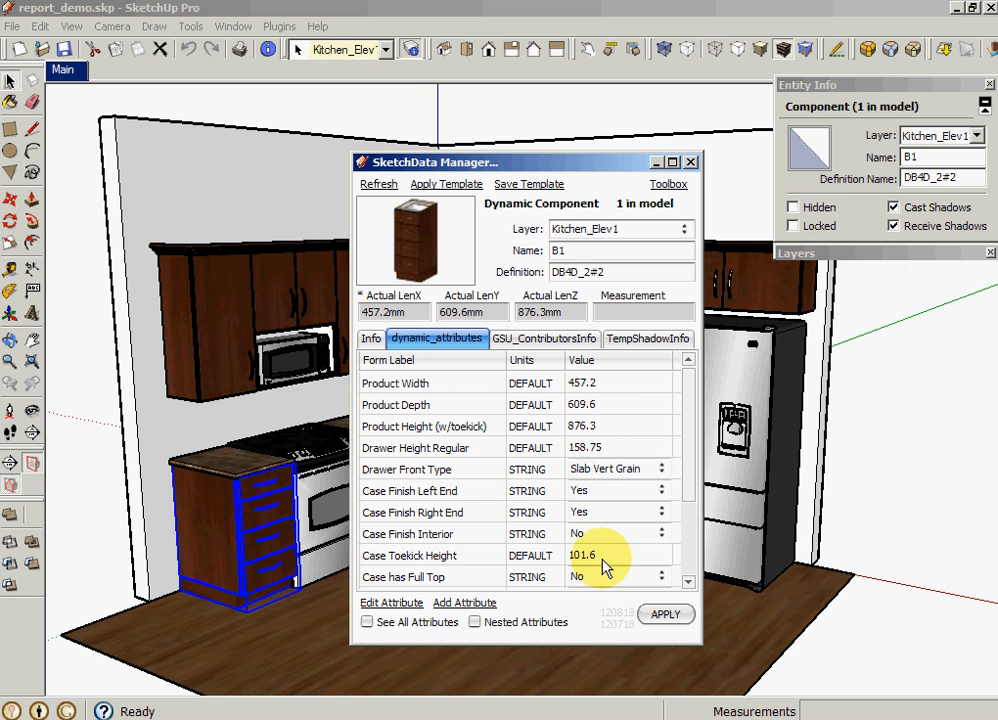
click(582, 342)
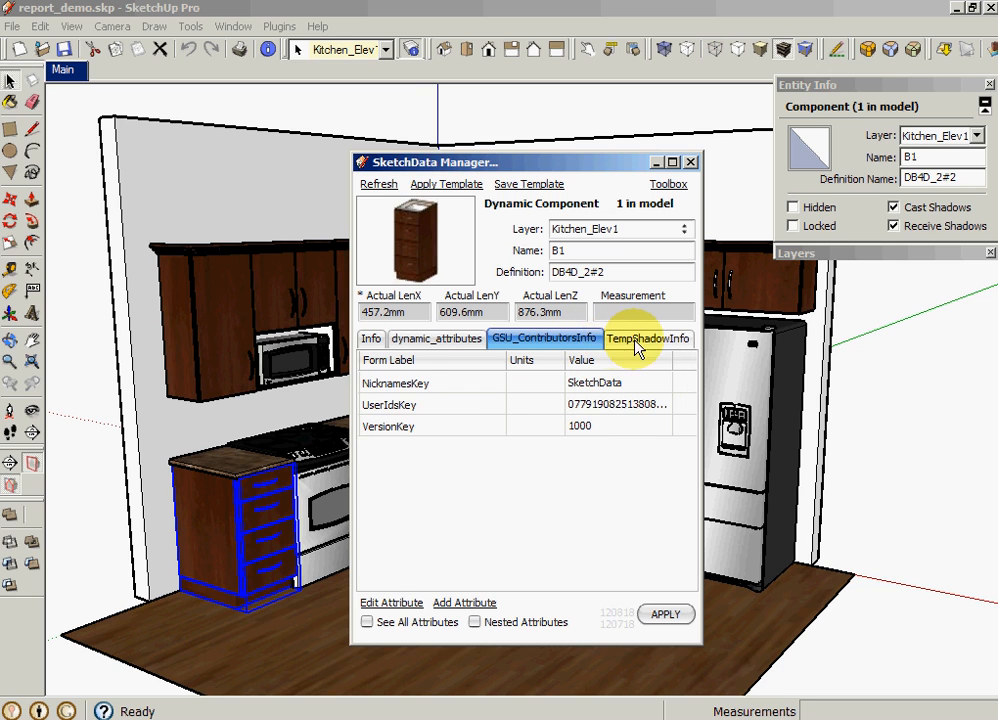
click(652, 341)
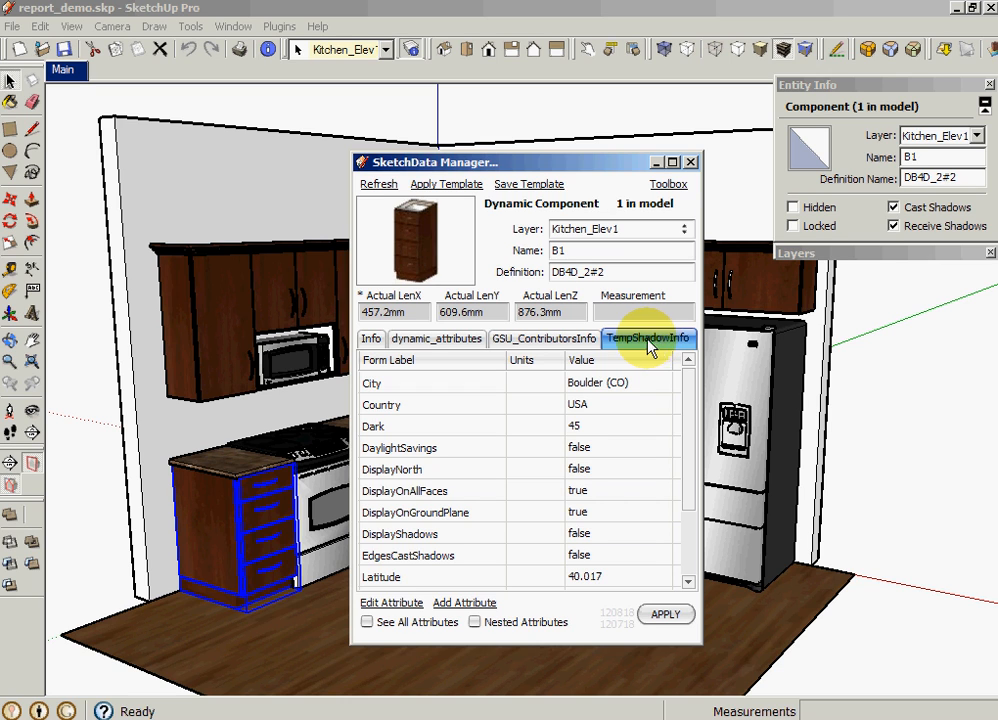
click(436, 340)
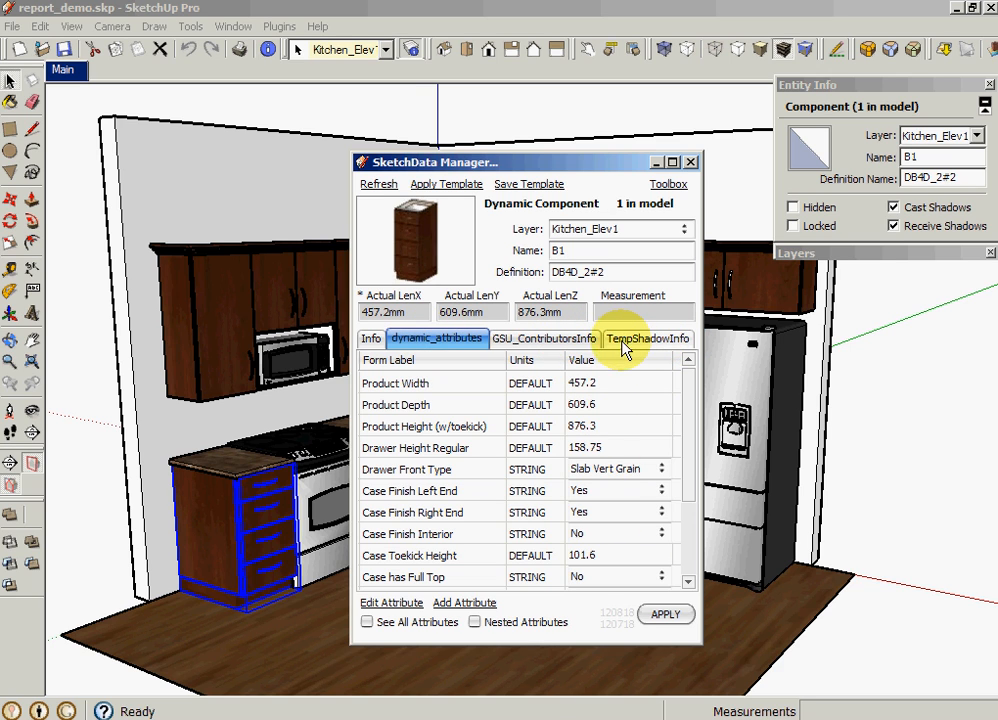
Show all of the cabinet's dynamic attributes, look through the hidden ones, and restore the shorter list.
click(368, 622)
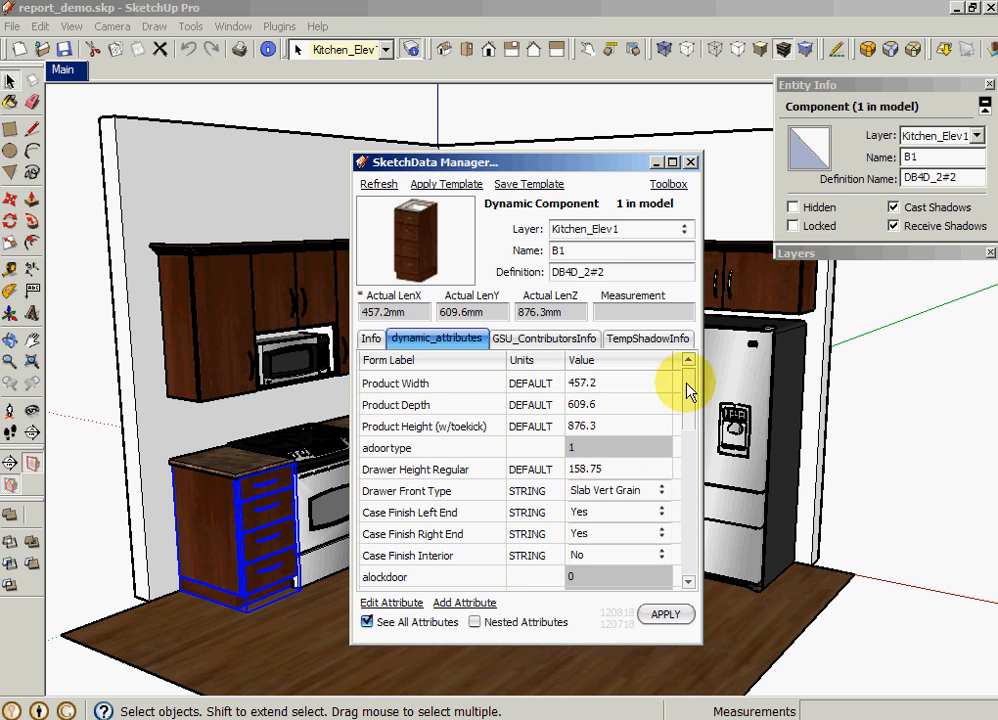
drag(690, 394, 690, 443)
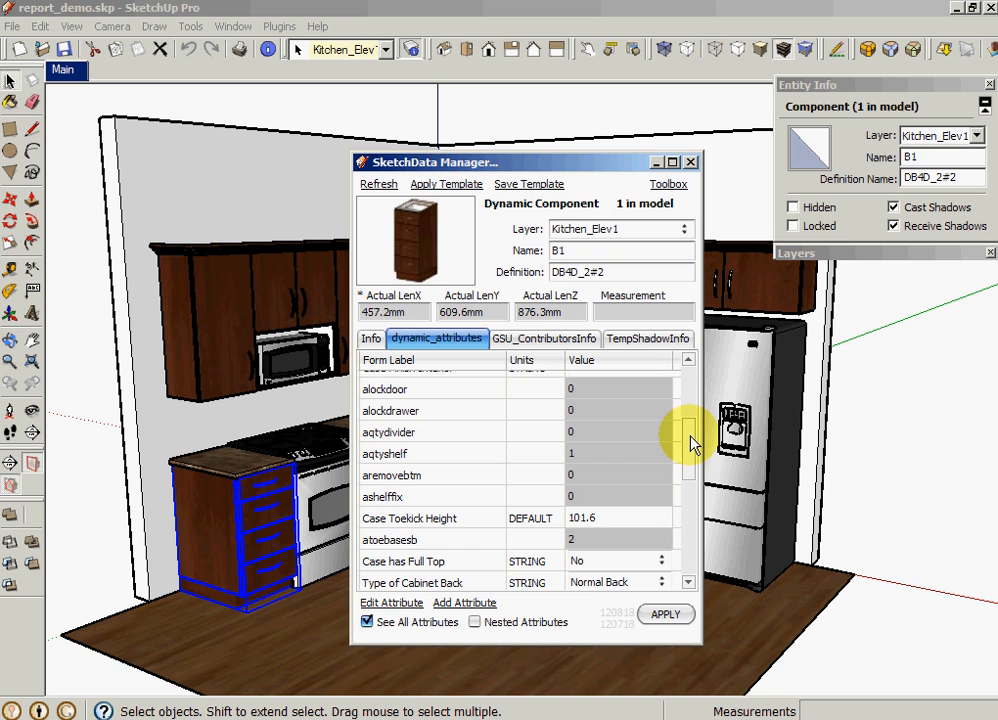
drag(690, 443, 690, 422)
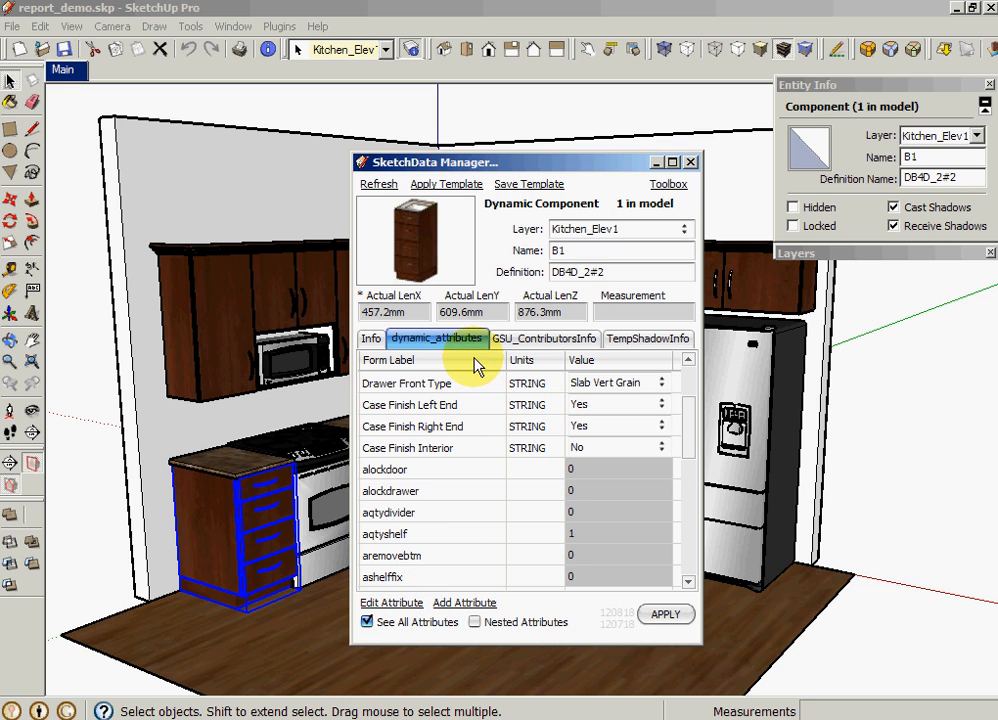
click(368, 622)
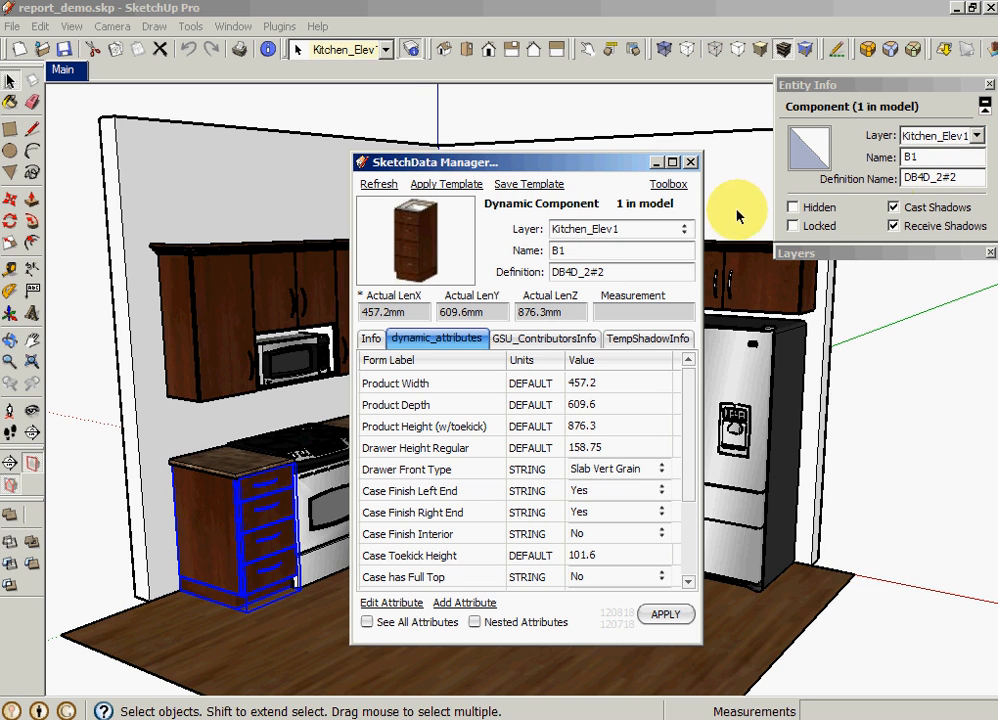
Check which layers can be assigned to the cabinet and which attribute template files can be applied, without changing either.
click(684, 230)
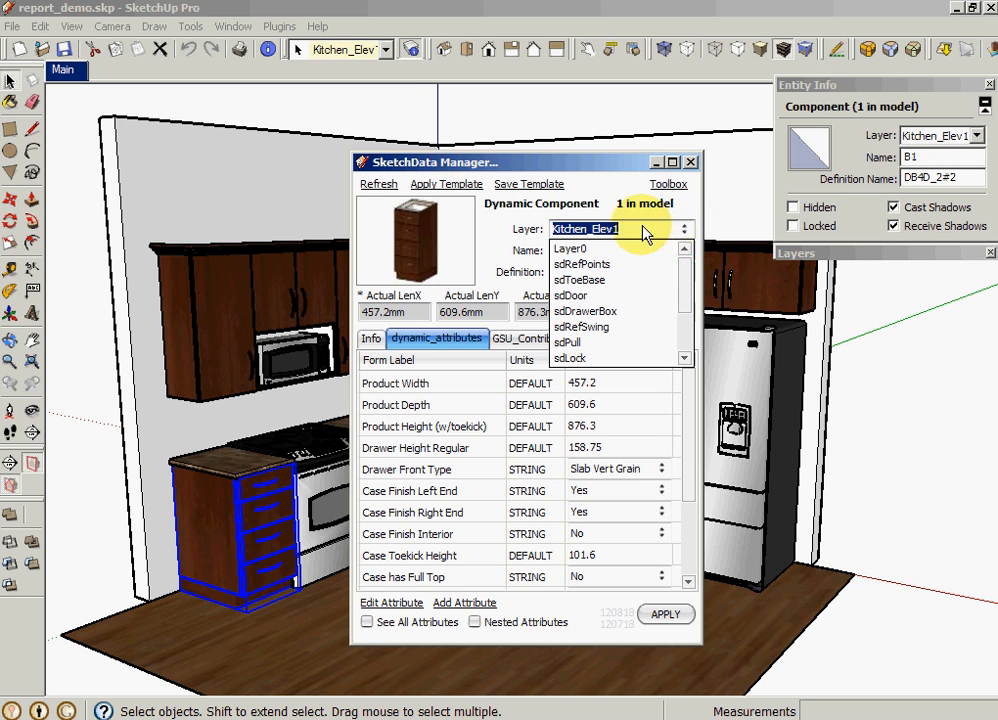
click(645, 231)
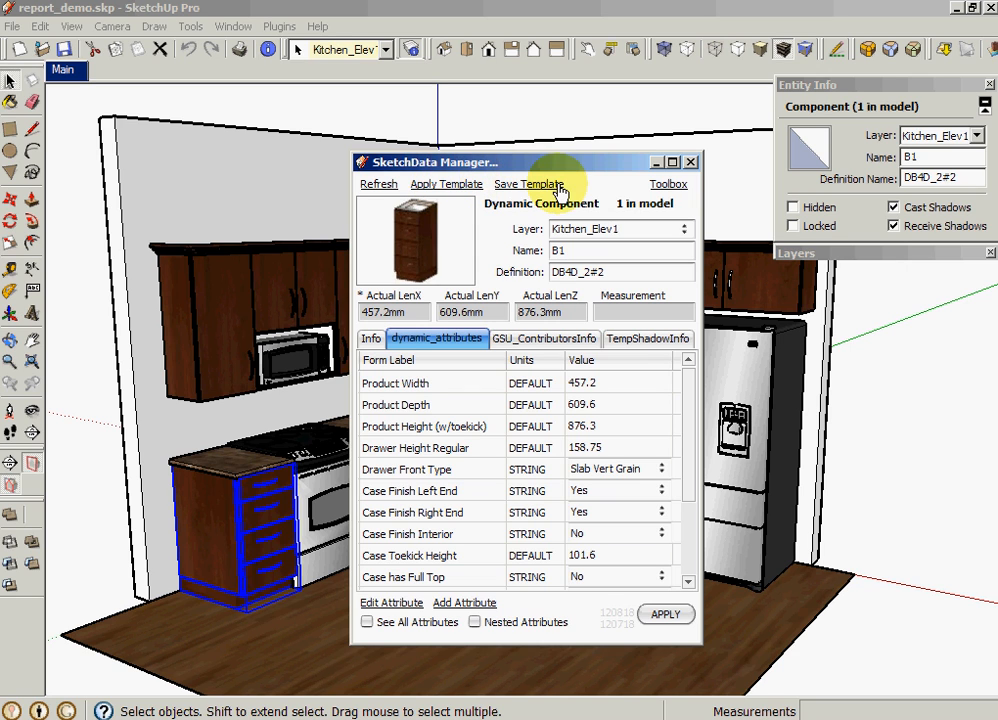
click(455, 188)
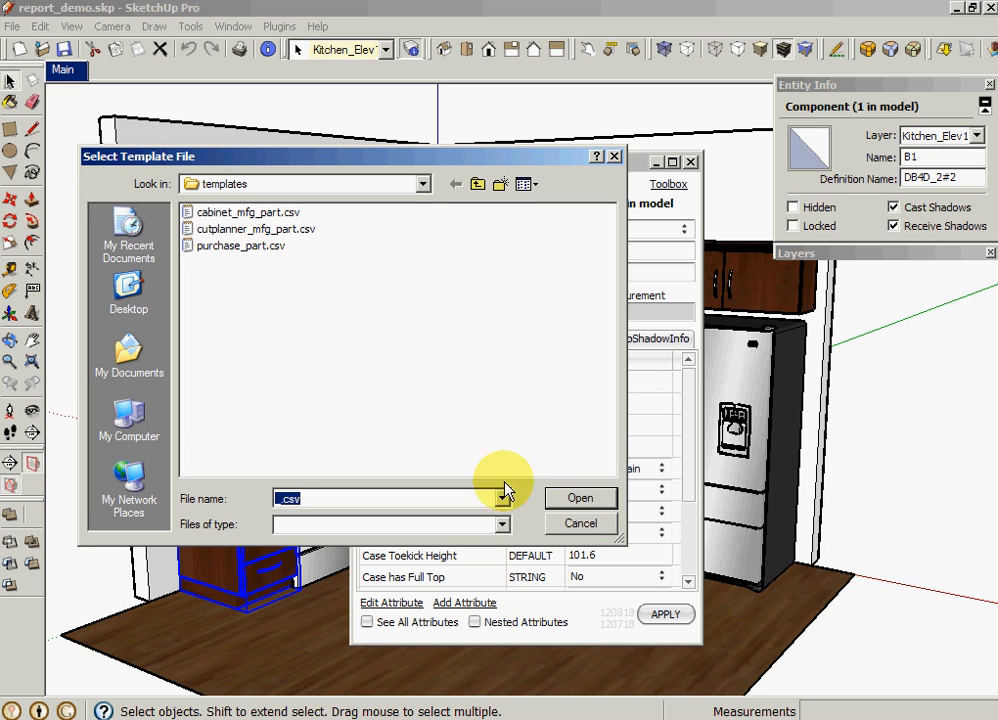
click(582, 524)
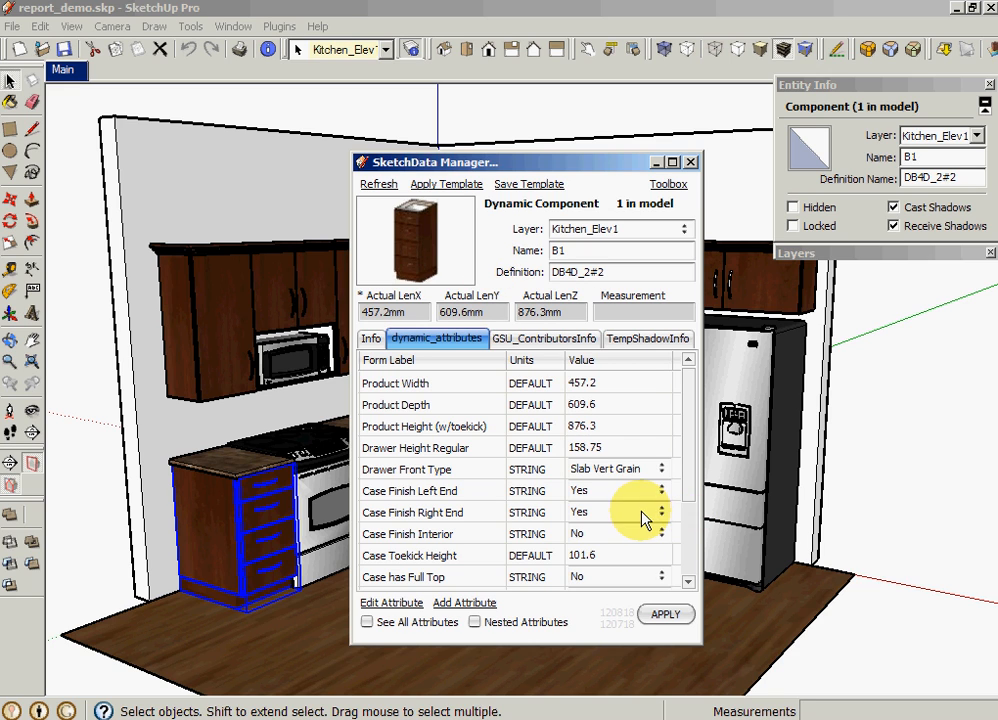
Open the SketchData toolbox and review the functions under SketchUp Functions and Open Office Documents.
click(668, 187)
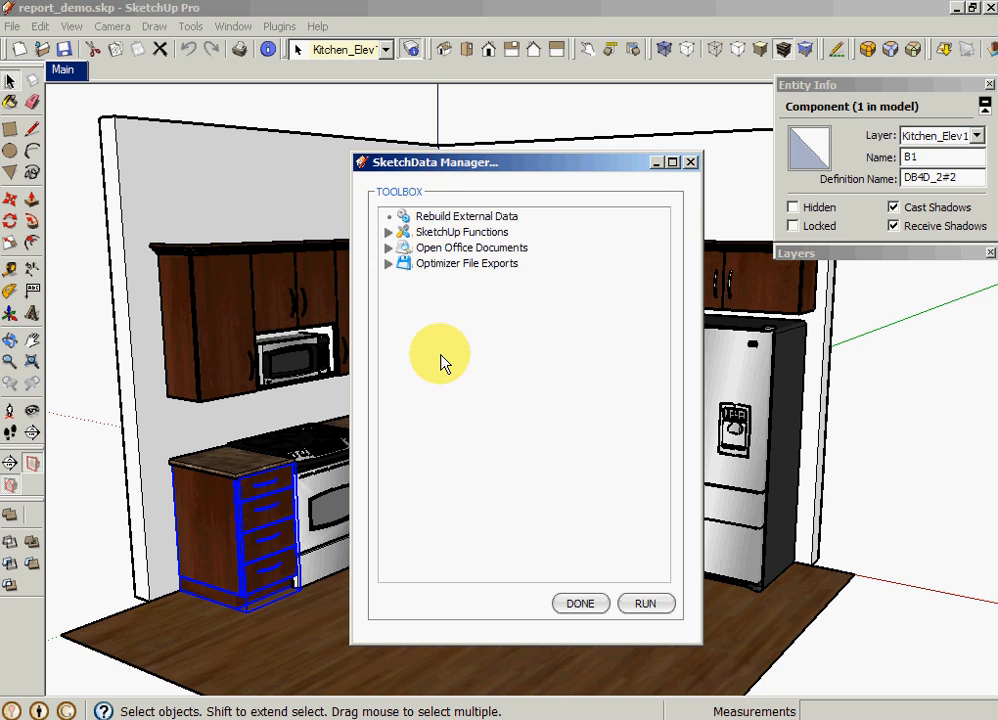
click(389, 232)
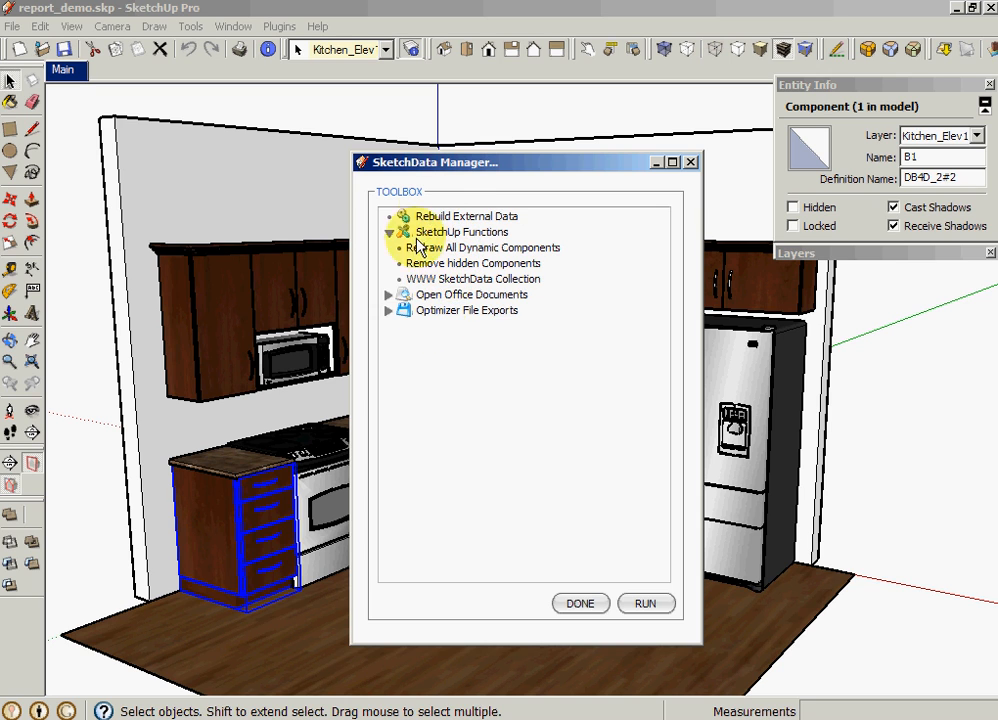
click(386, 296)
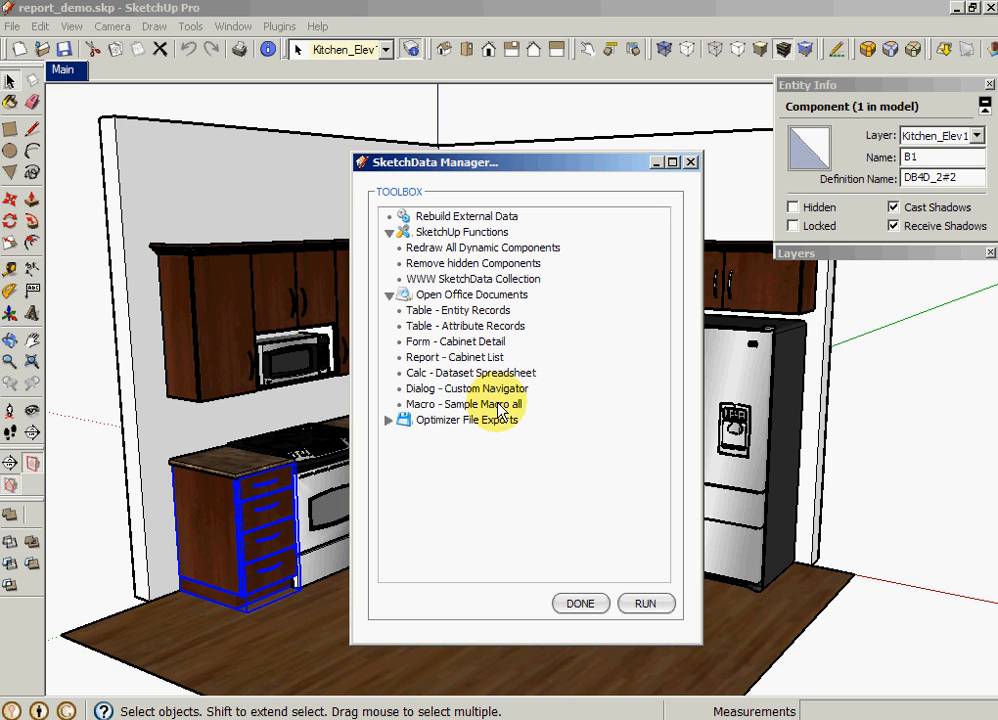
click(389, 294)
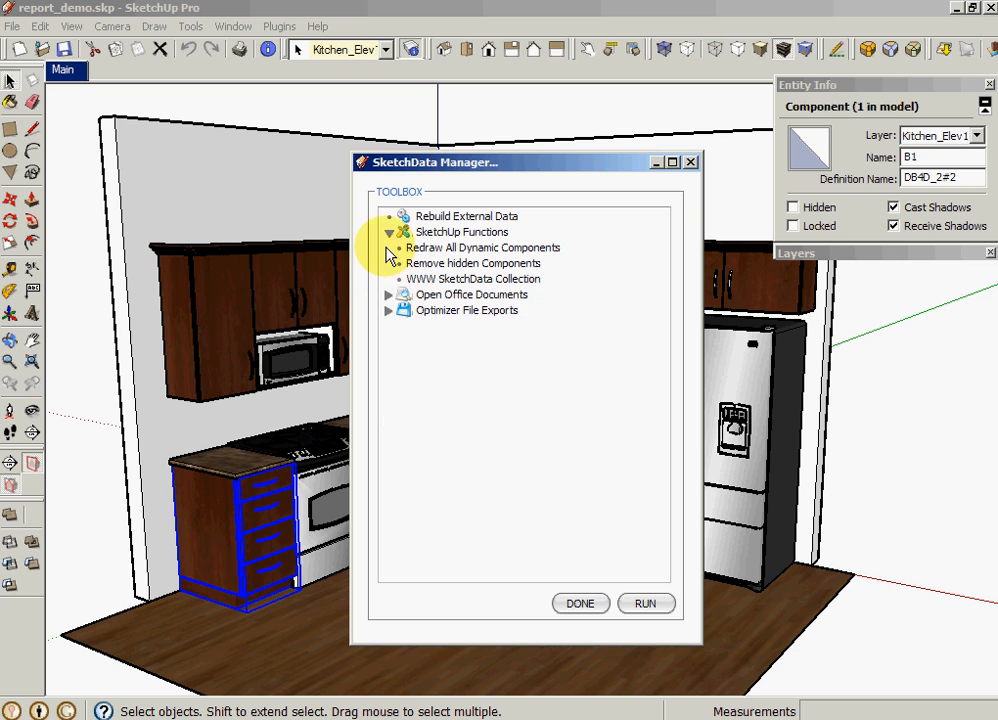
click(389, 232)
Run Rebuild External Data to regenerate the model's external dataset.
click(440, 216)
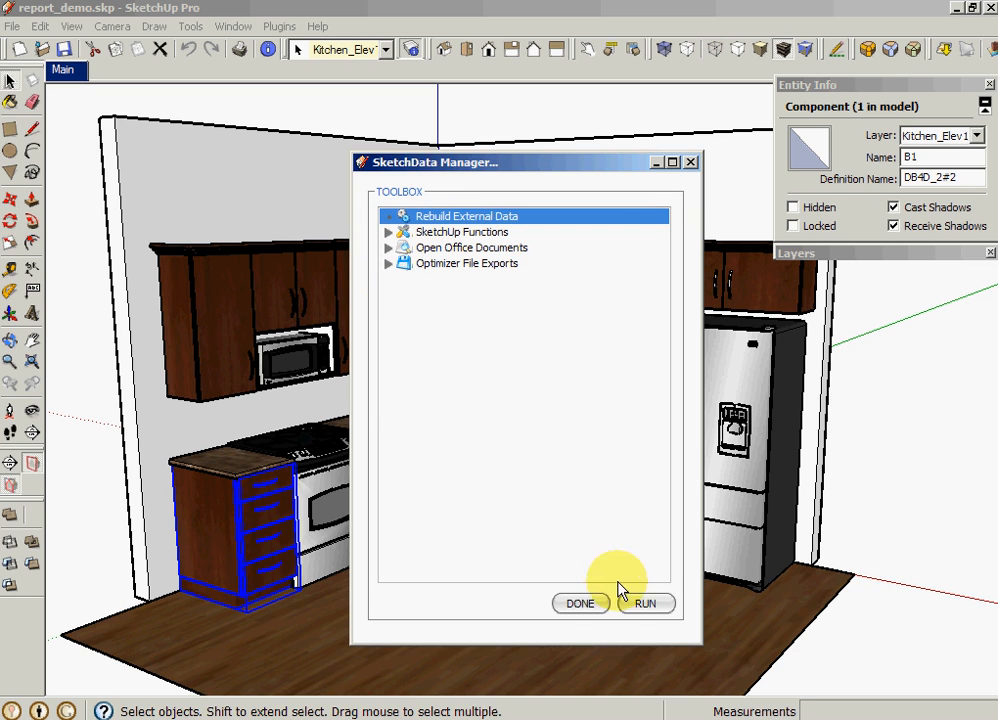
click(663, 606)
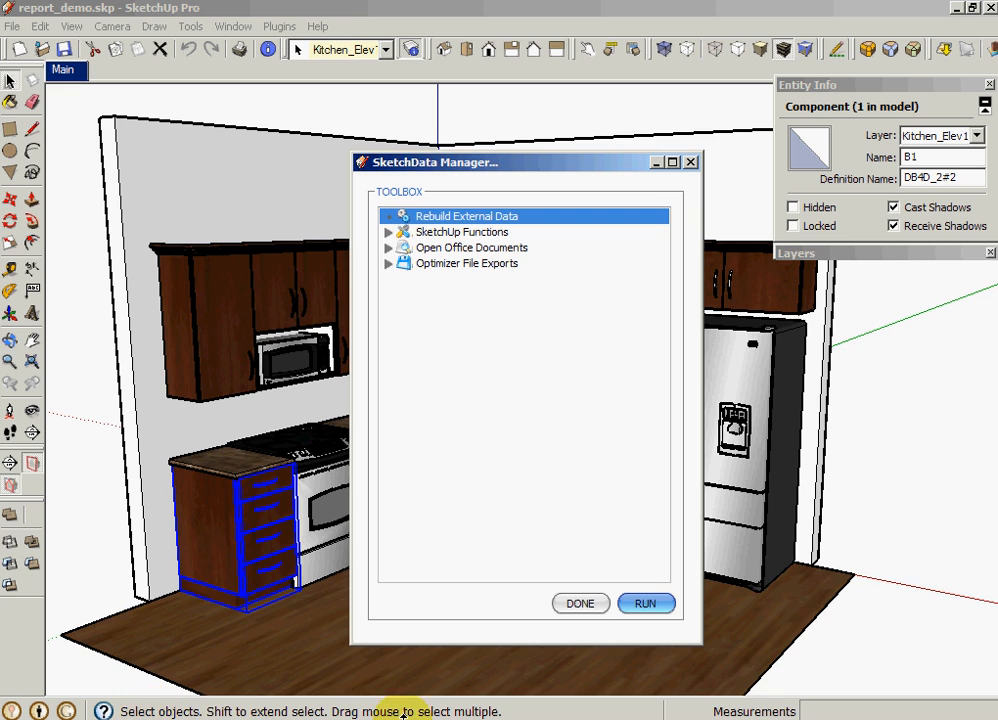
click(655, 603)
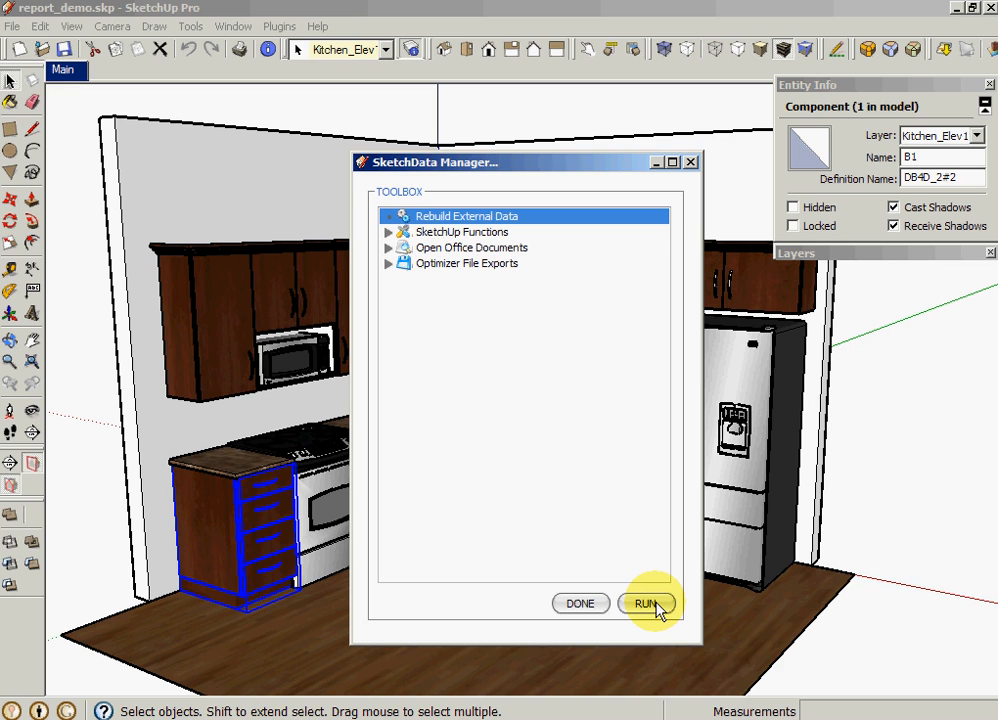
Run the Table - Entity Records document from the Open Office group and position its window for reading.
click(388, 248)
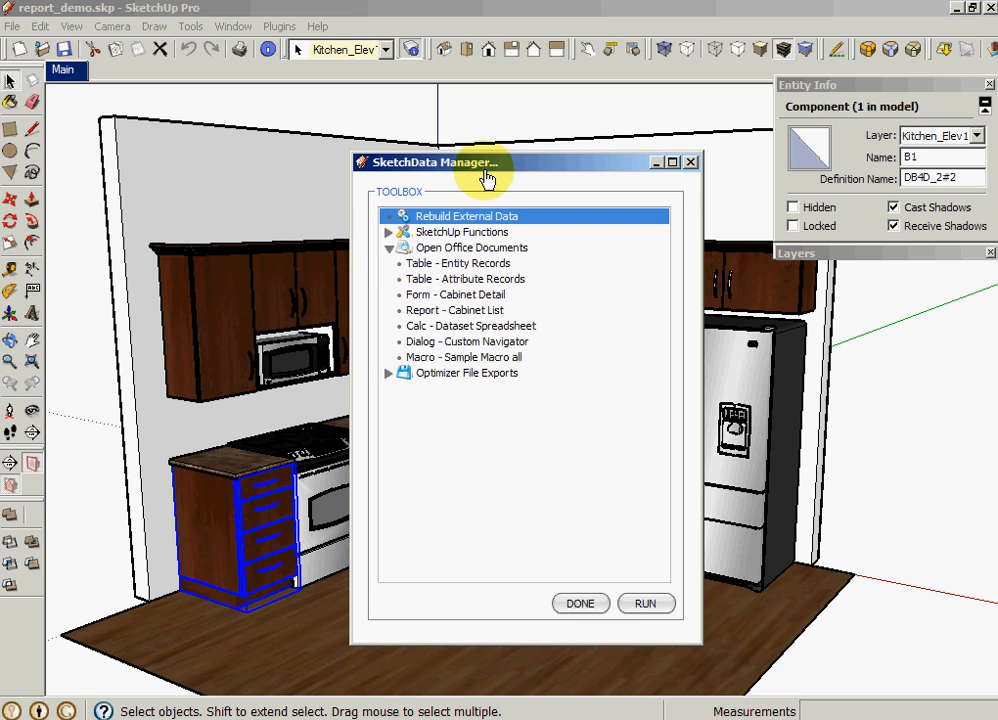
drag(487, 178, 259, 160)
click(233, 246)
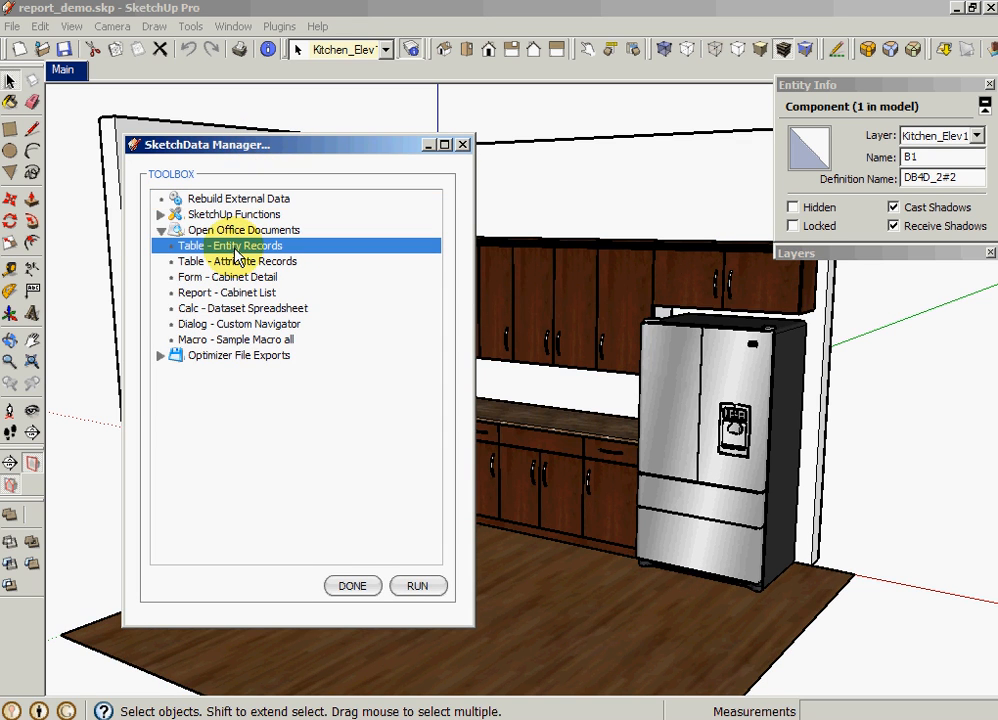
click(421, 586)
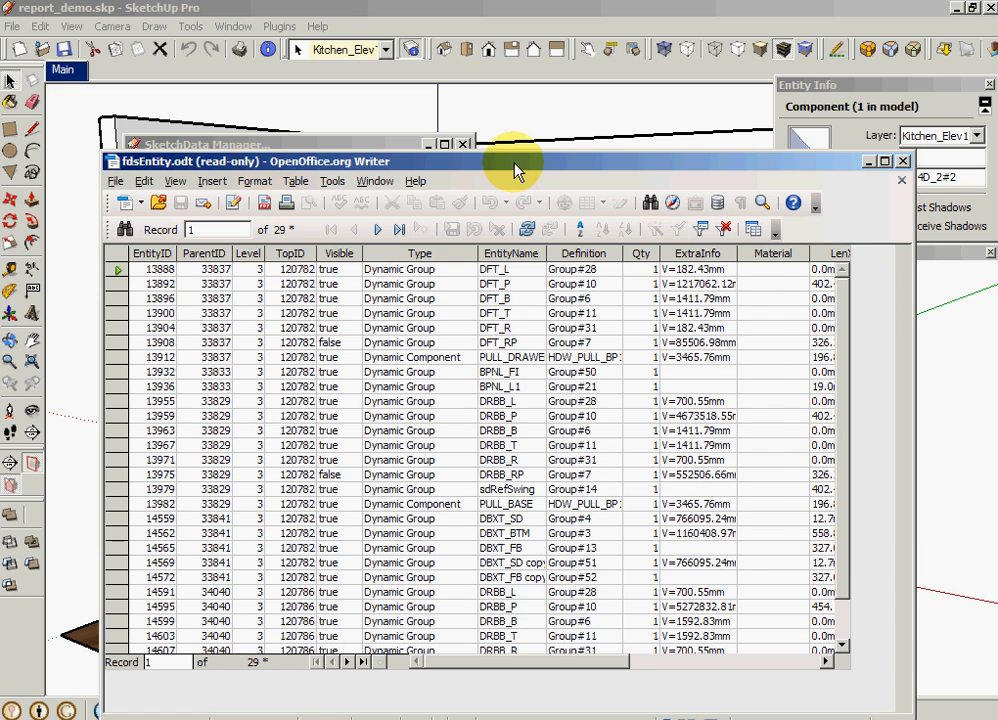
drag(515, 172, 546, 102)
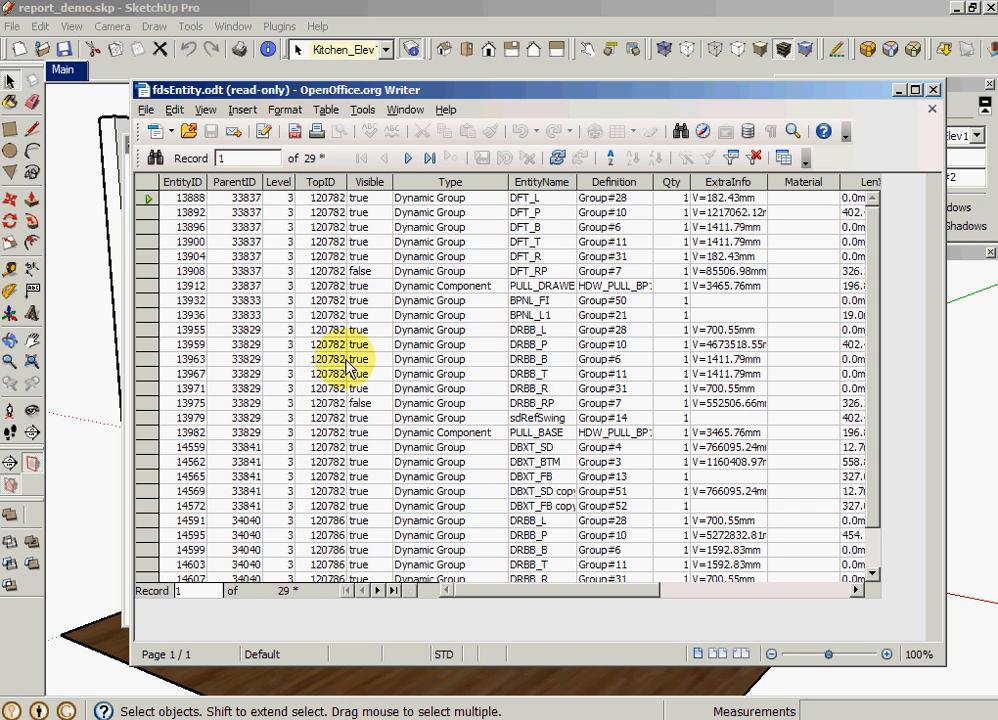
Examine the entity records table from the last record upward, checking the entity types, levels, visibility and parent and top IDs.
click(393, 590)
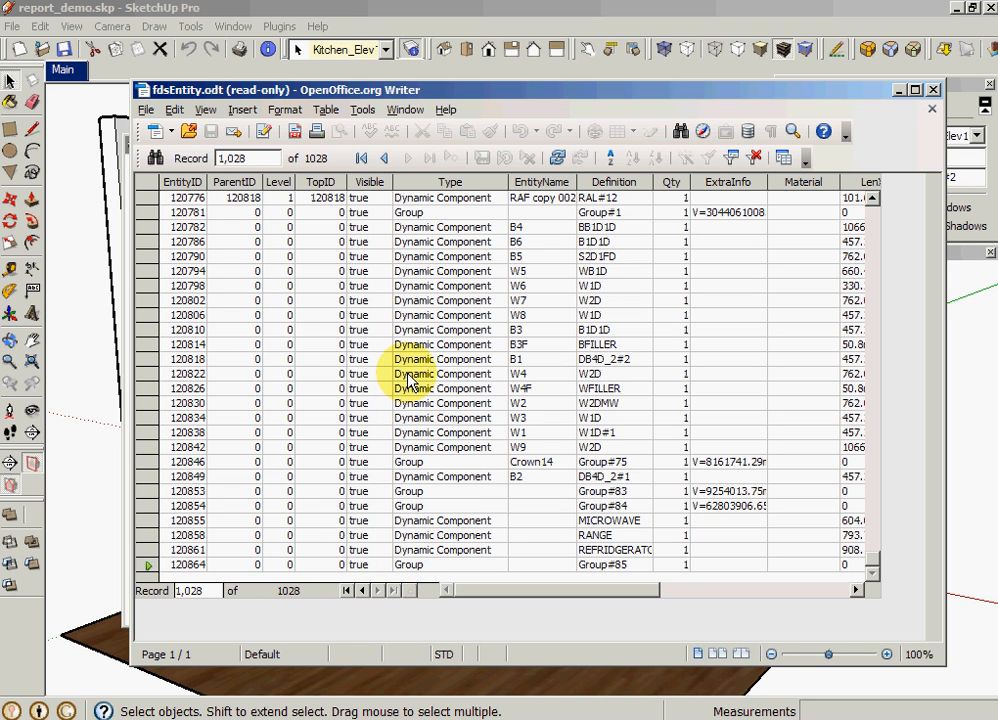
scroll(410, 380, up, 9)
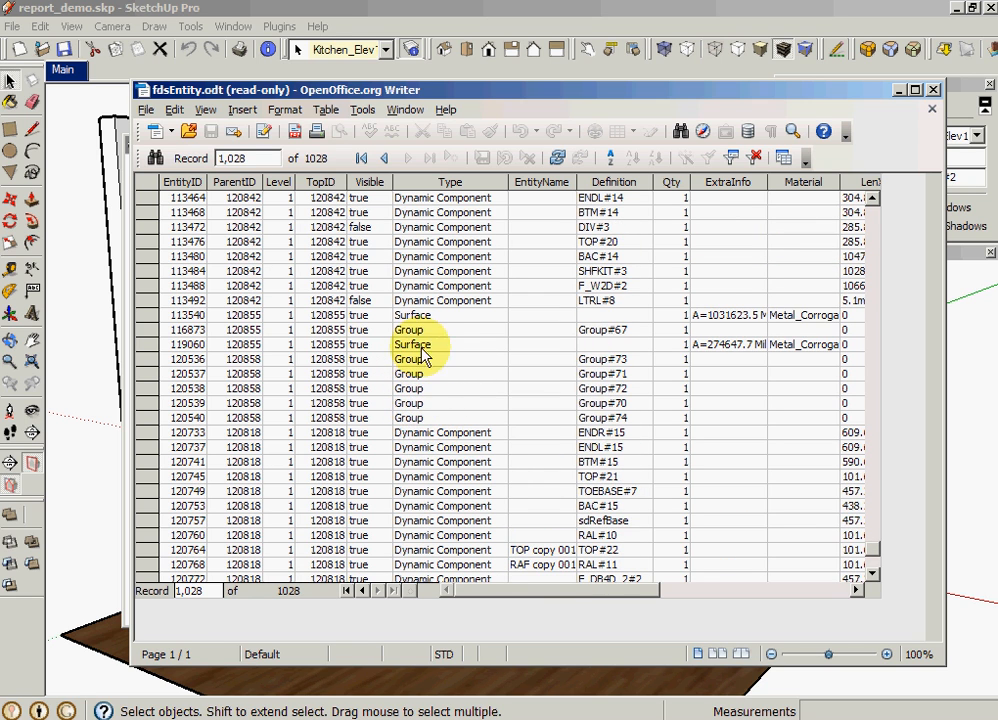
scroll(432, 318, up, 20)
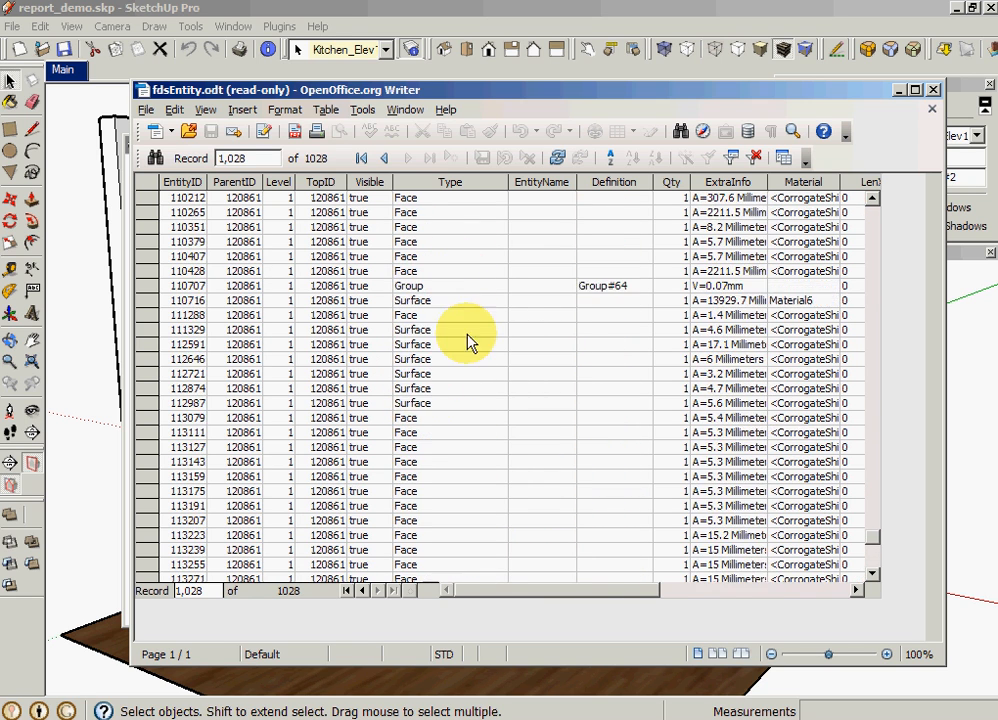
scroll(470, 385, up, 13)
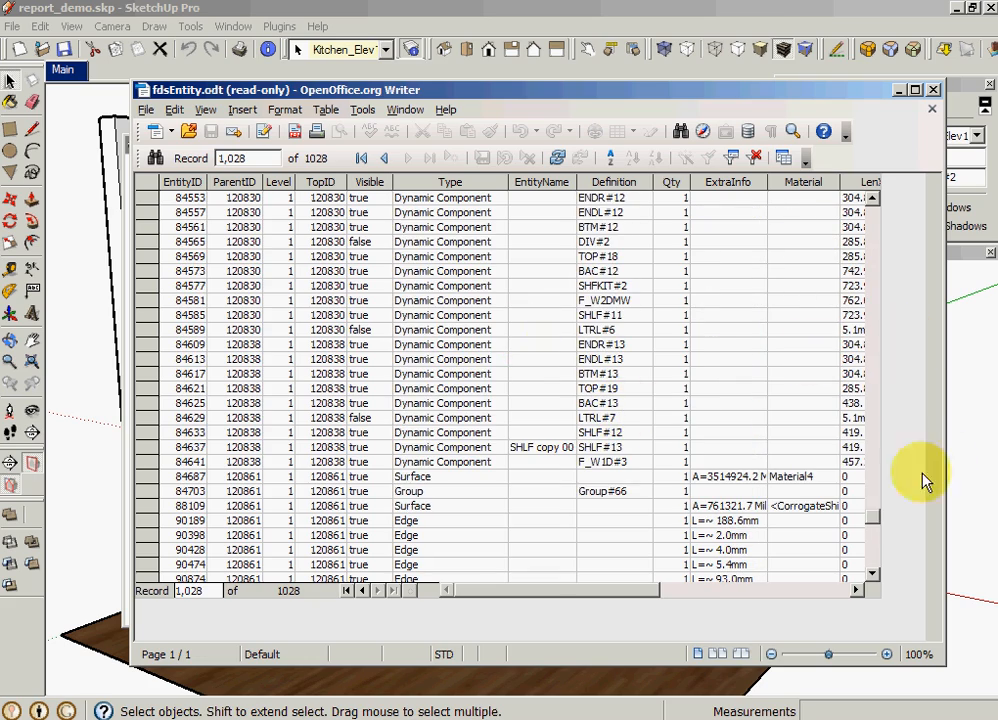
drag(873, 520, 875, 290)
scroll(363, 278, up, 3)
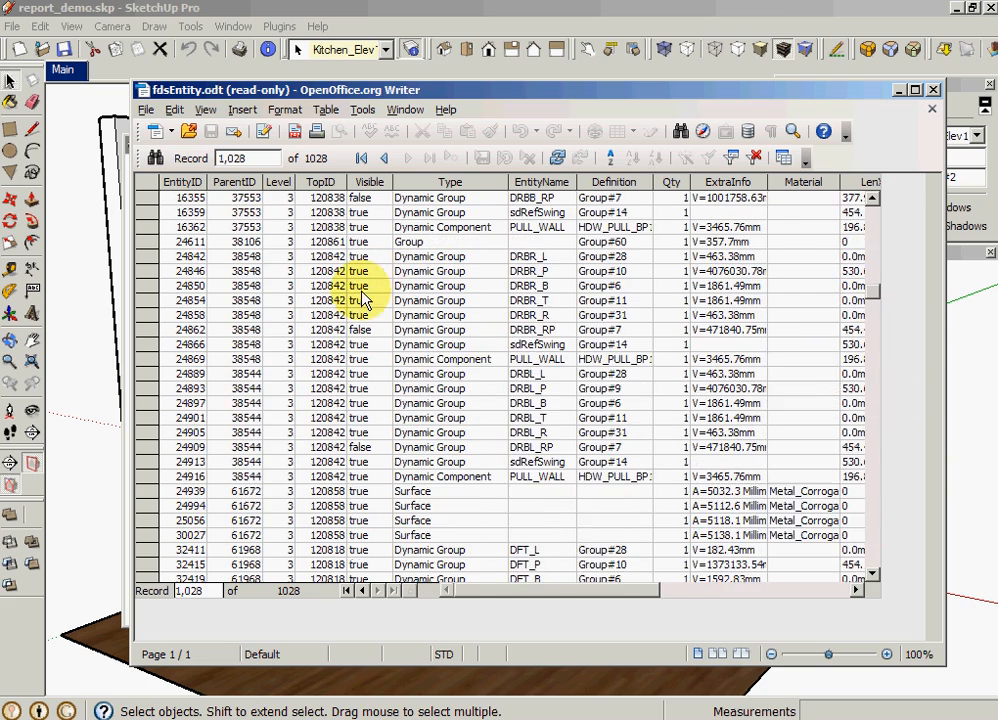
scroll(357, 318, down, 3)
scroll(357, 318, down, 20)
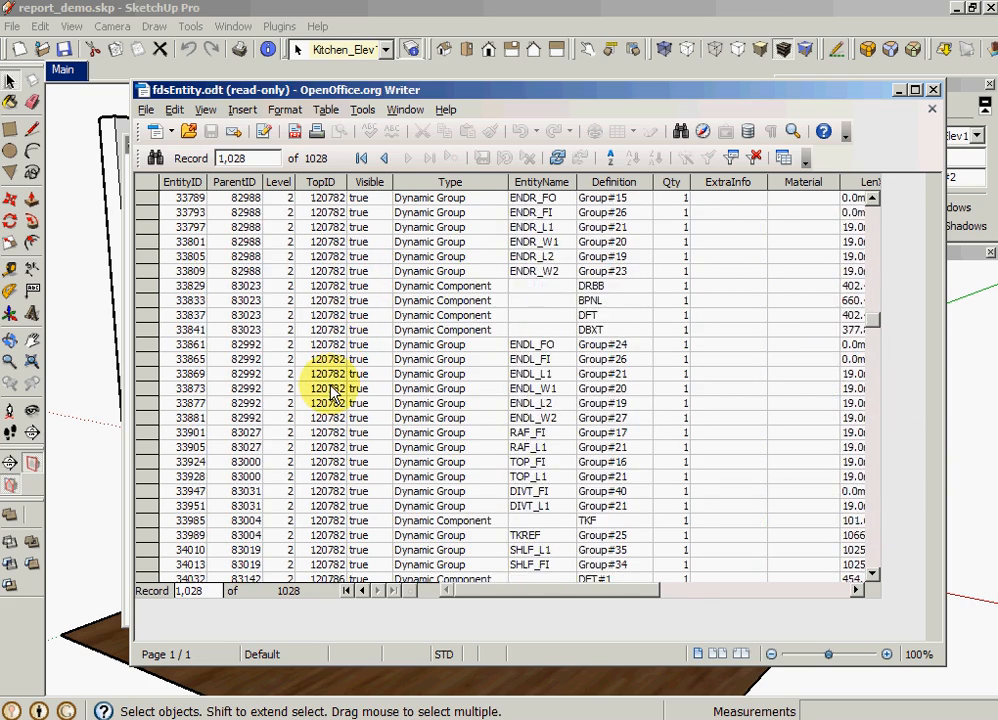
Jump to the last entity record and examine the top-level entities, from their definitions through dimensions, layer, description, item code and image path.
scroll(320, 425, down, 20)
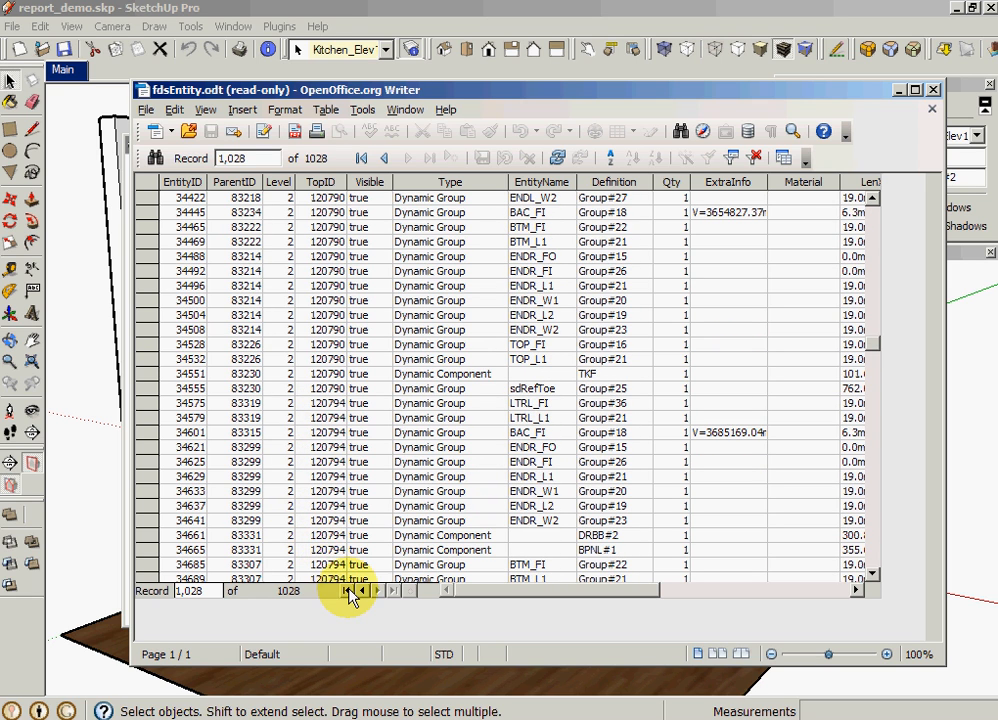
click(278, 520)
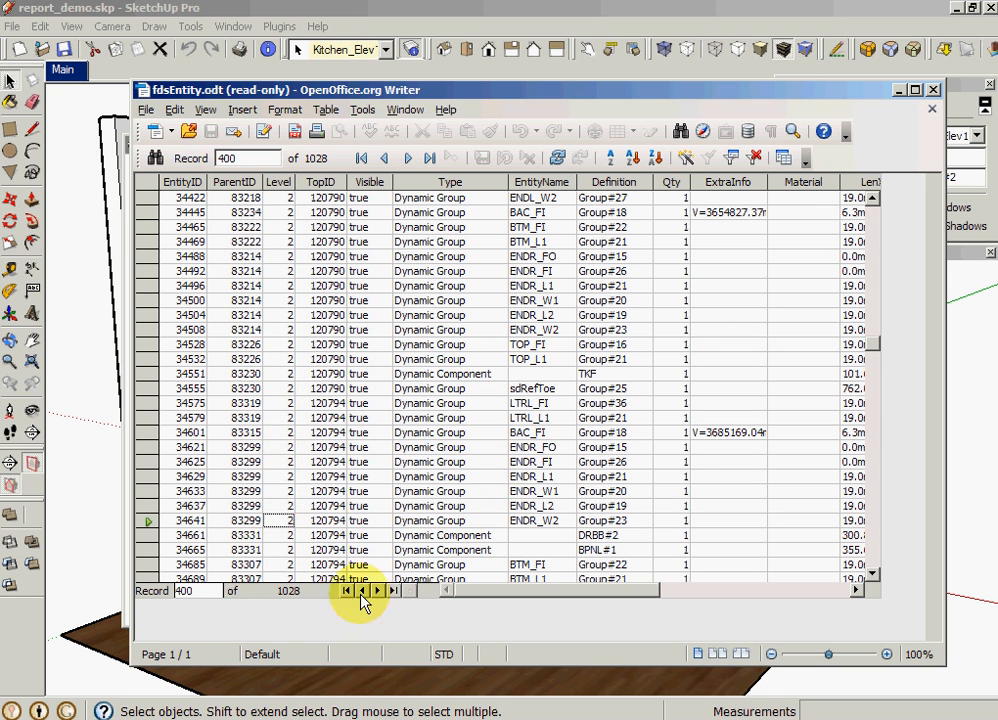
click(394, 591)
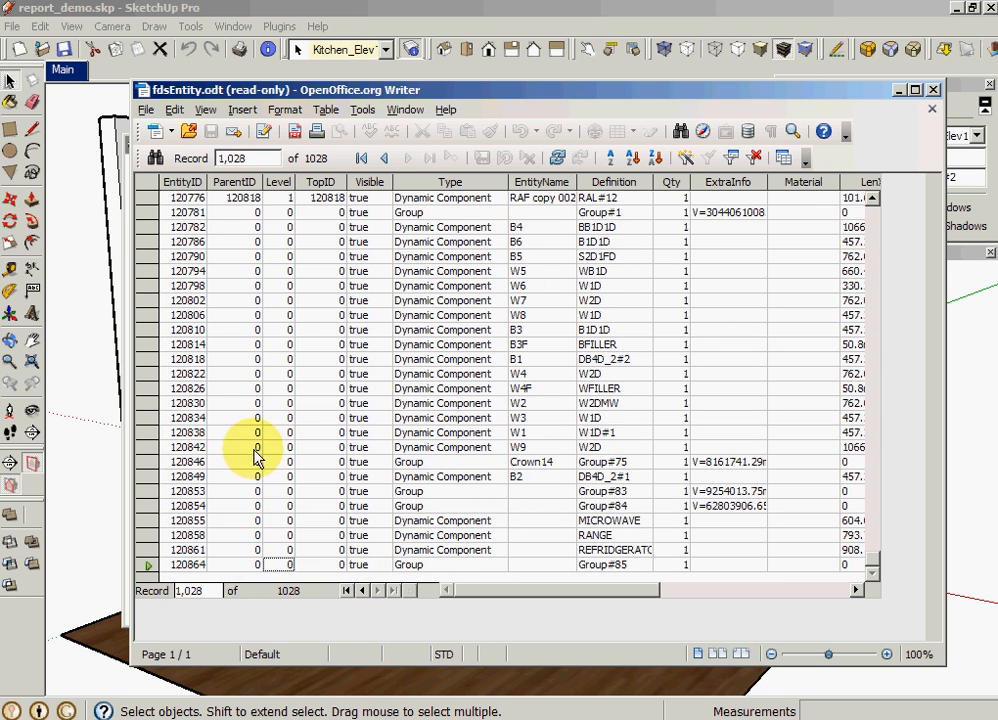
scroll(258, 368, down, 2)
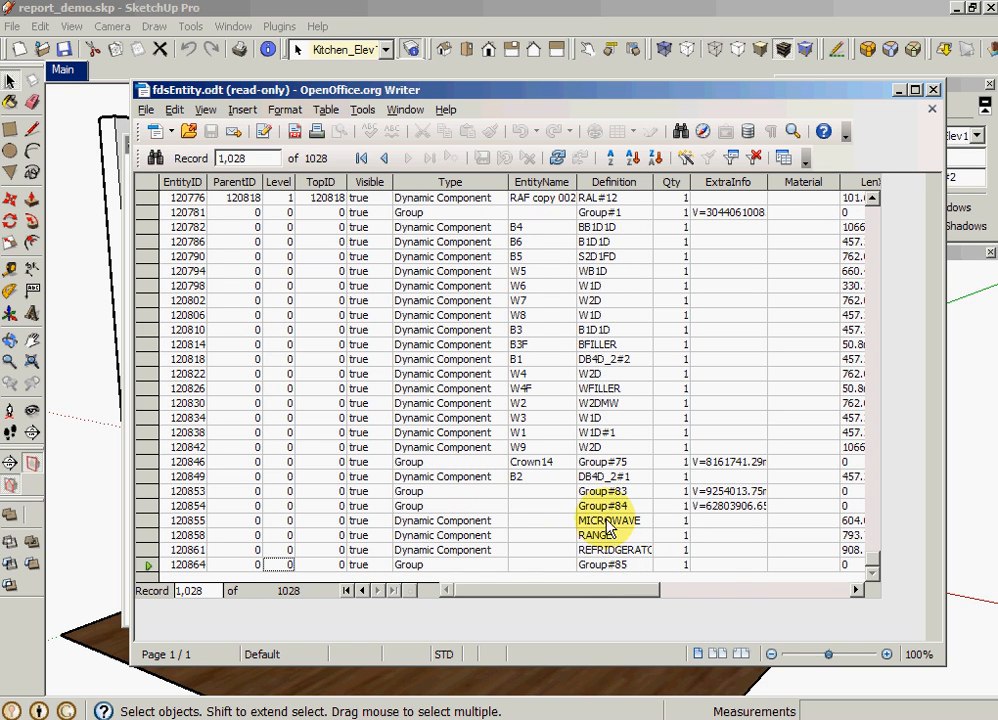
scroll(225, 342, up, 2)
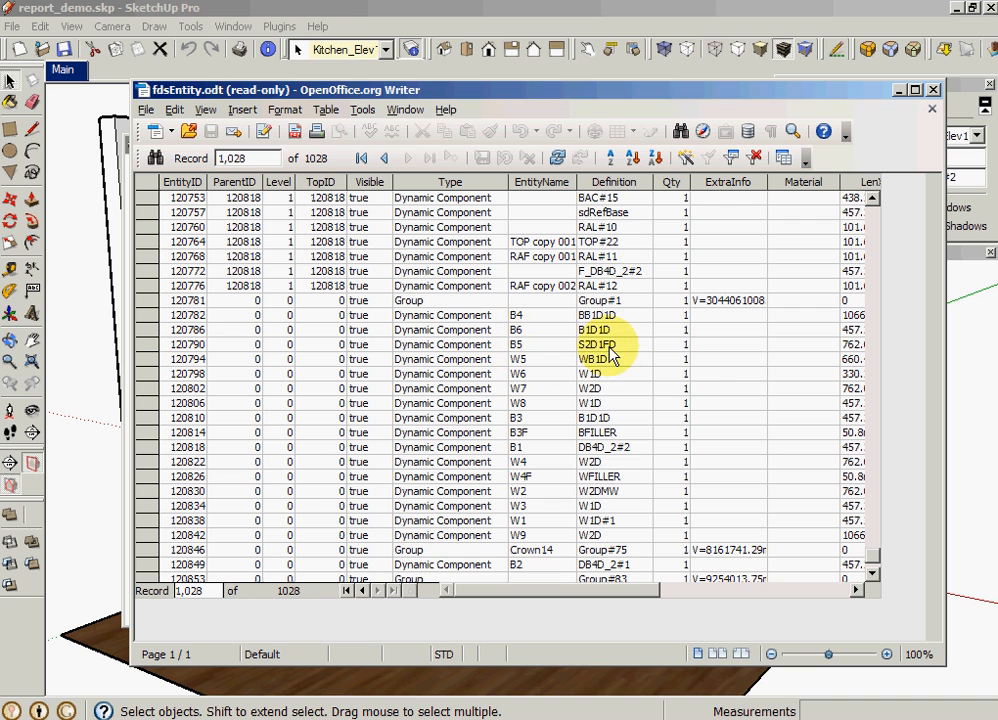
drag(648, 590, 703, 594)
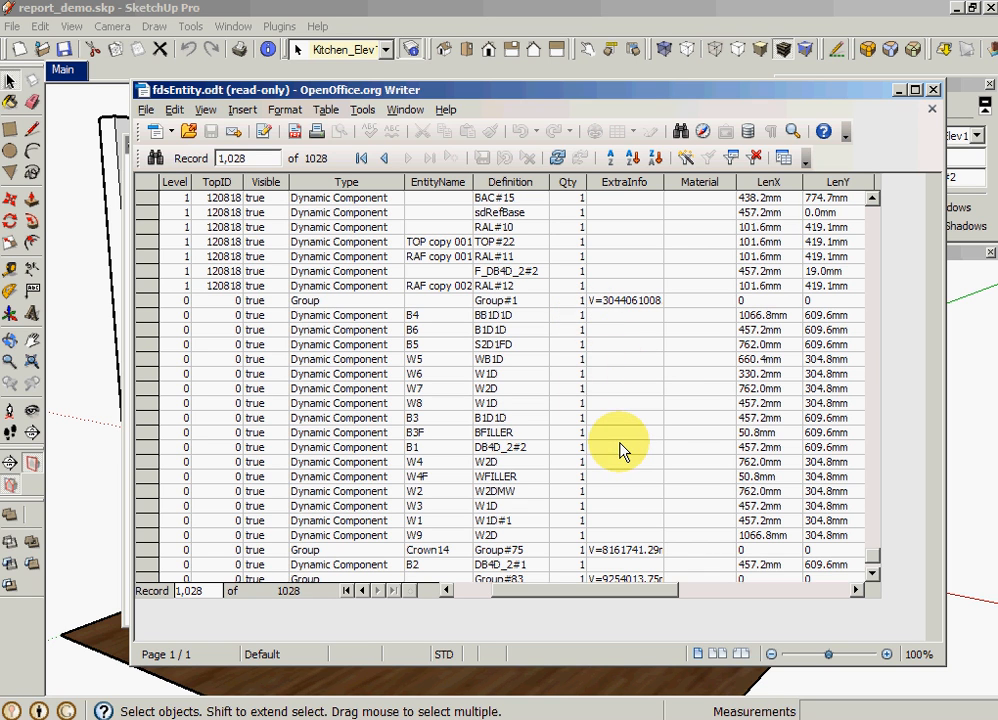
click(855, 590)
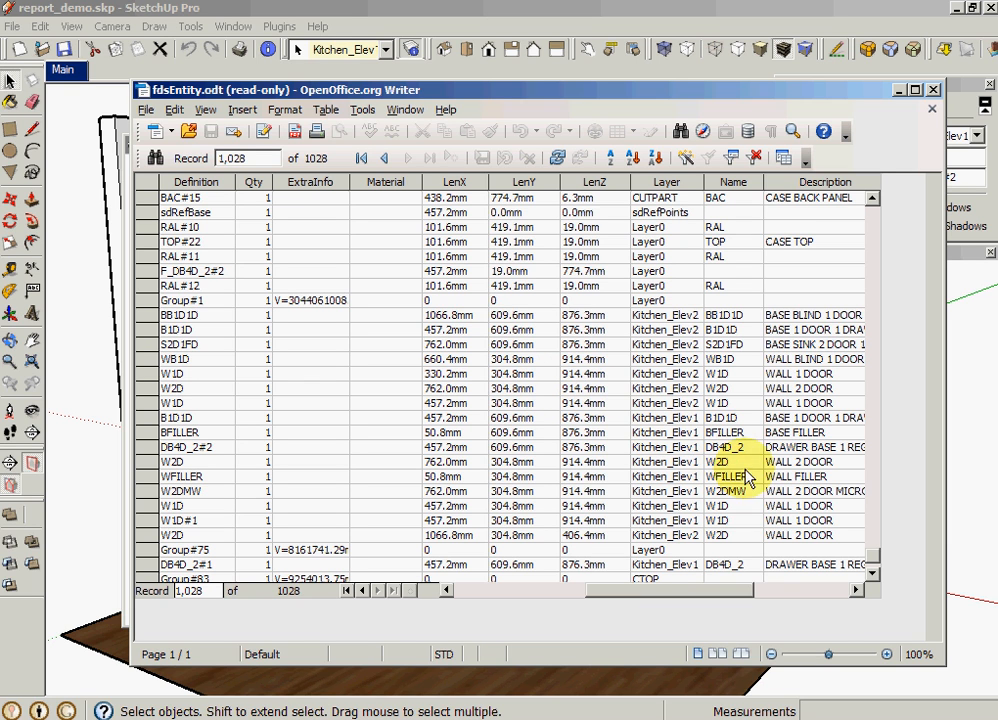
click(856, 591)
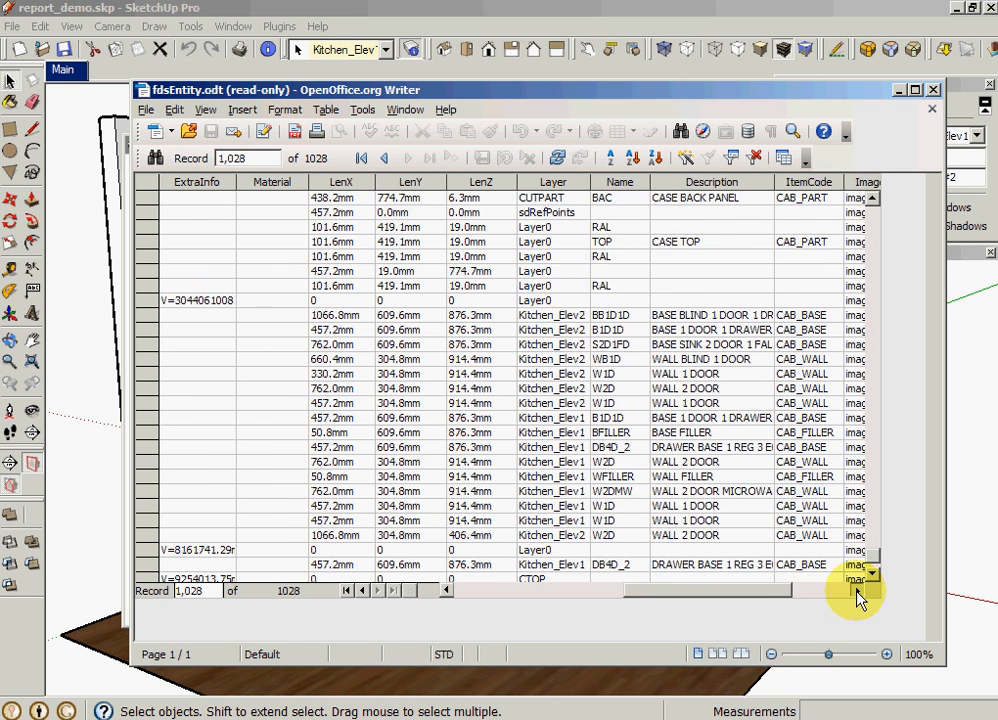
click(856, 591)
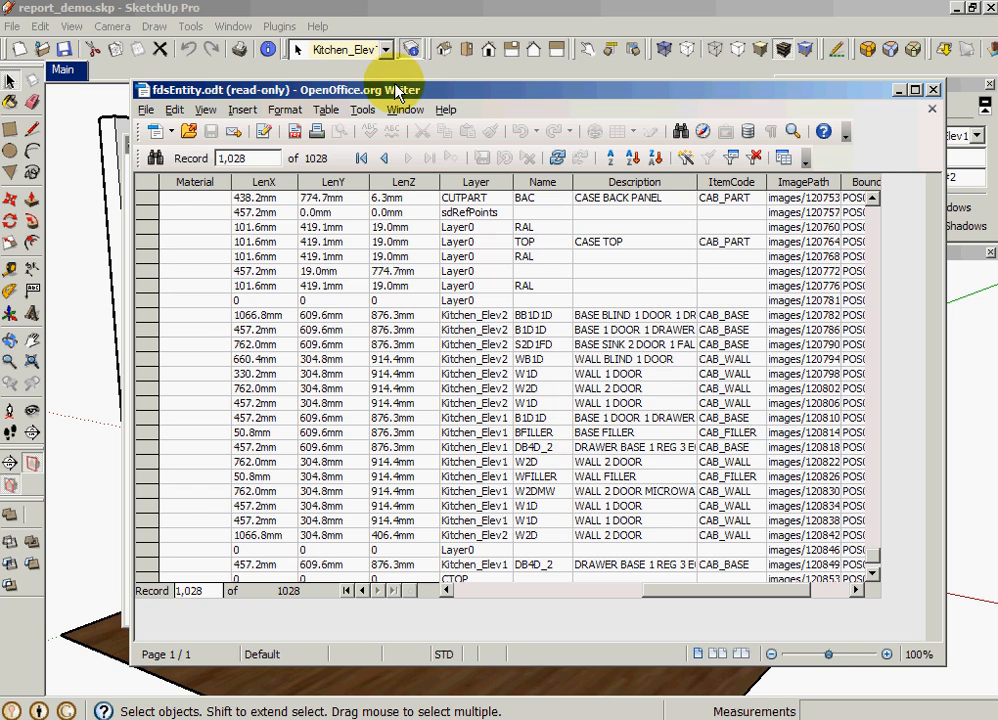
Move the entity table aside, run the Table - Attribute Records document and position its window for reading.
drag(400, 92, 566, 44)
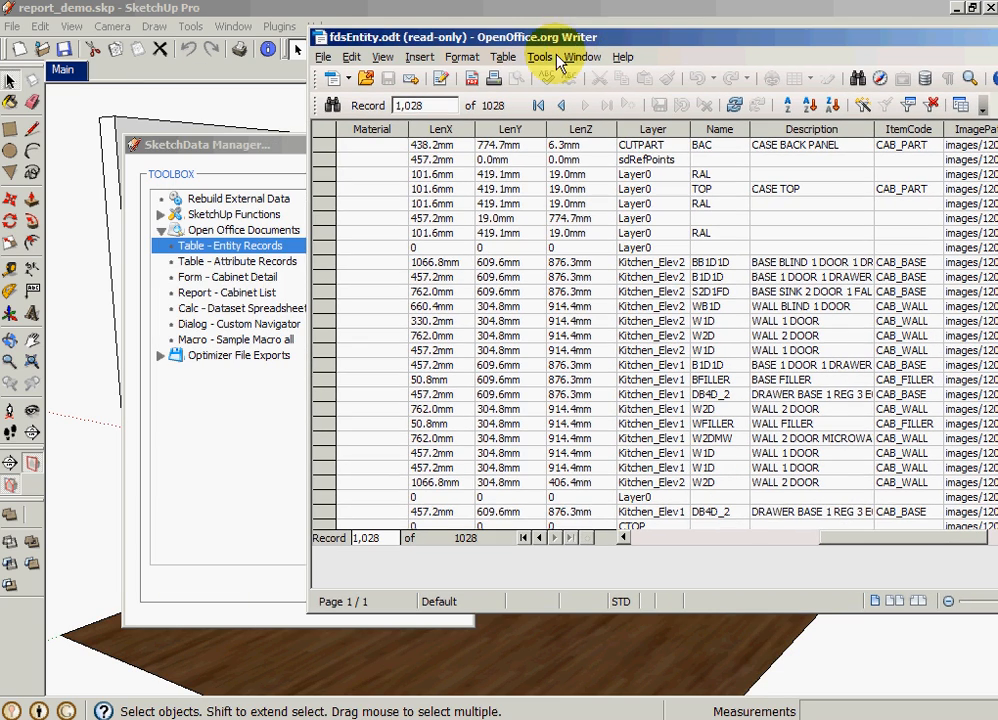
click(254, 262)
click(422, 587)
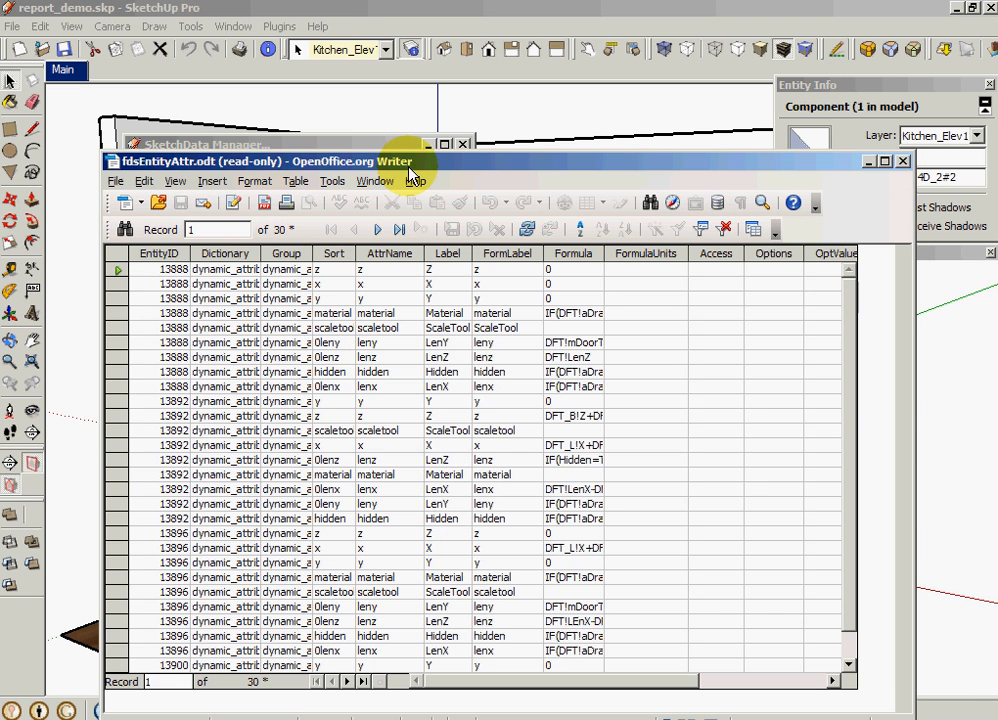
drag(405, 173, 480, 104)
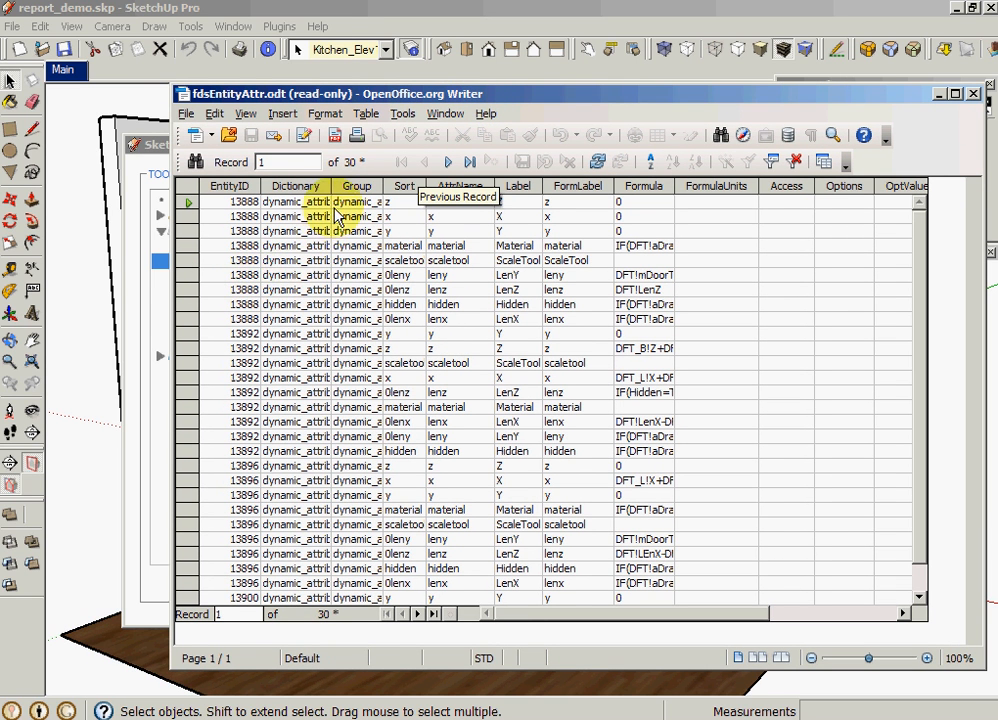
Widen the Dictionary, Group and Formula columns of the attribute table so their contents can be read.
scroll(318, 368, down, 3)
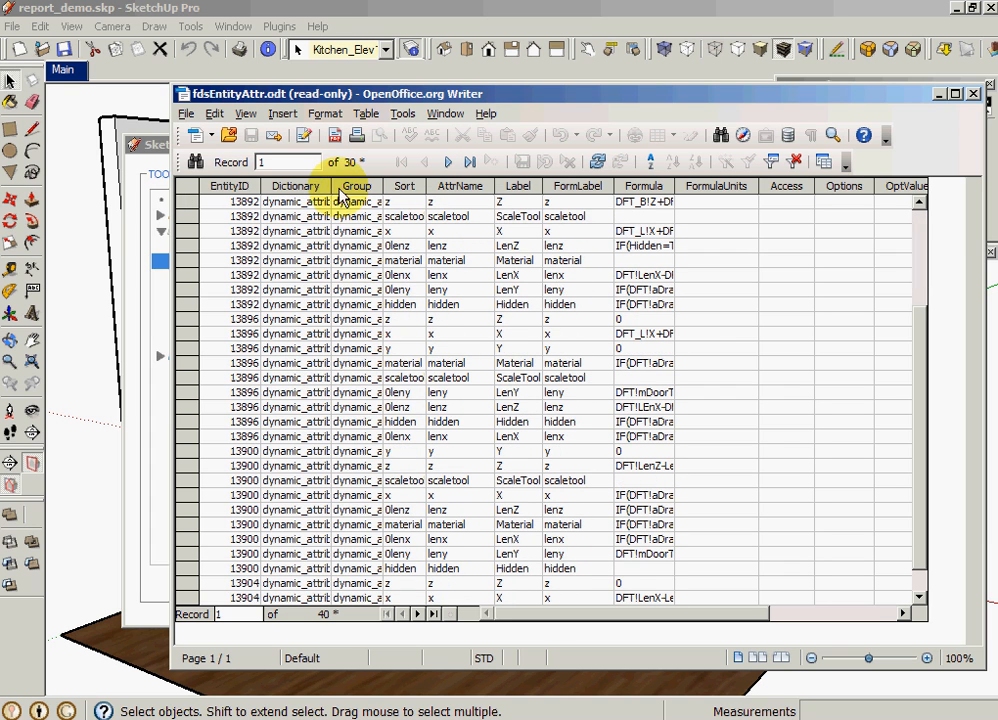
drag(336, 190, 371, 188)
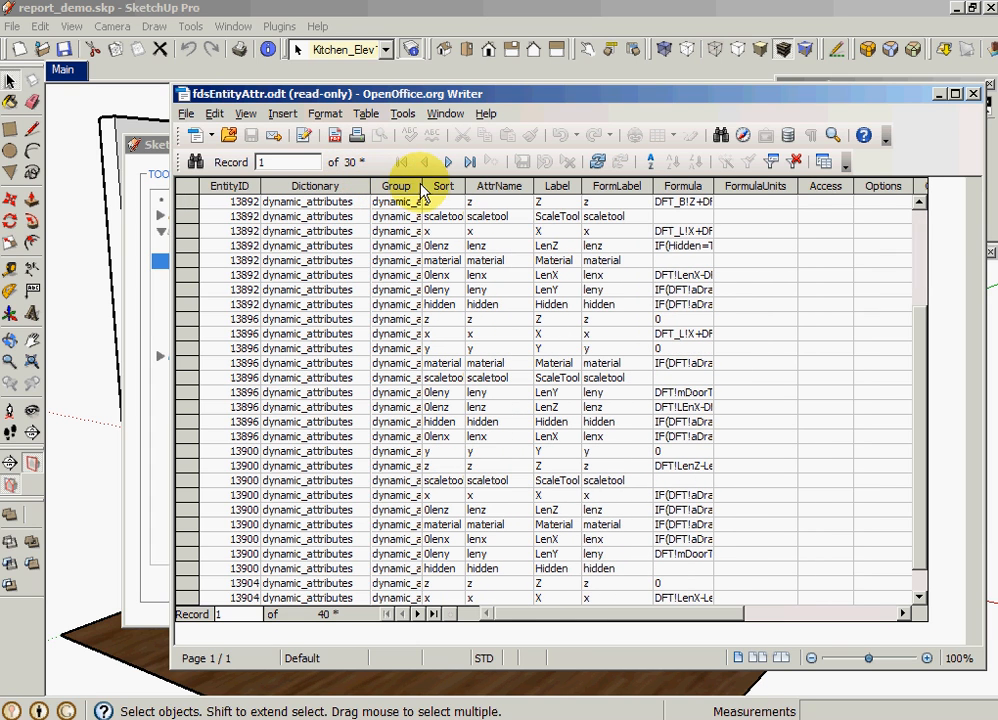
drag(431, 187, 478, 190)
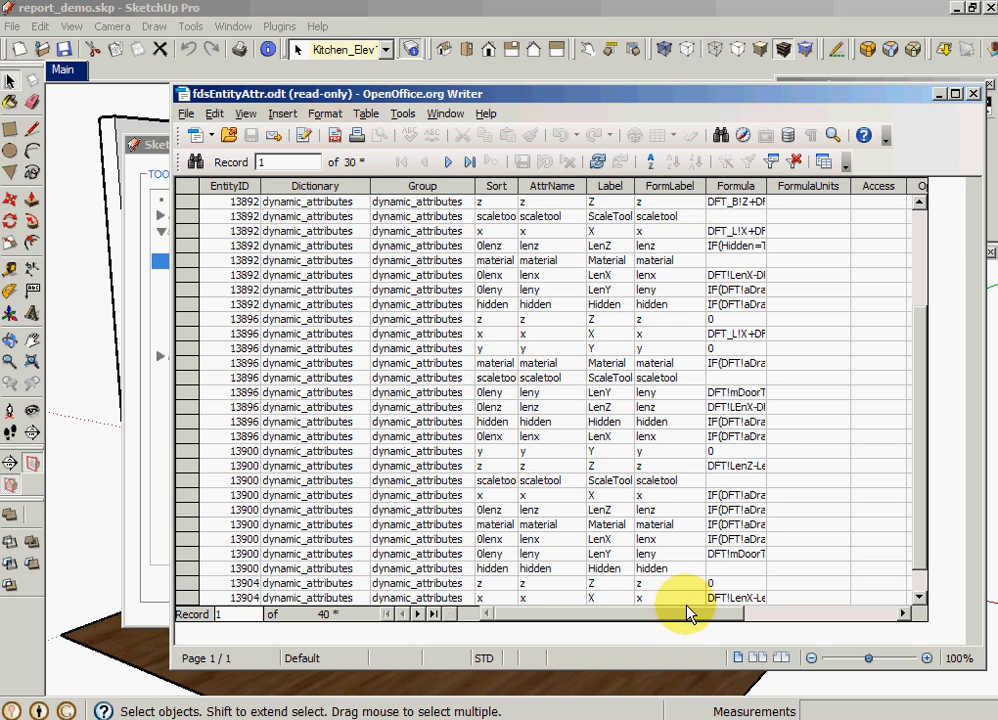
drag(687, 608, 713, 612)
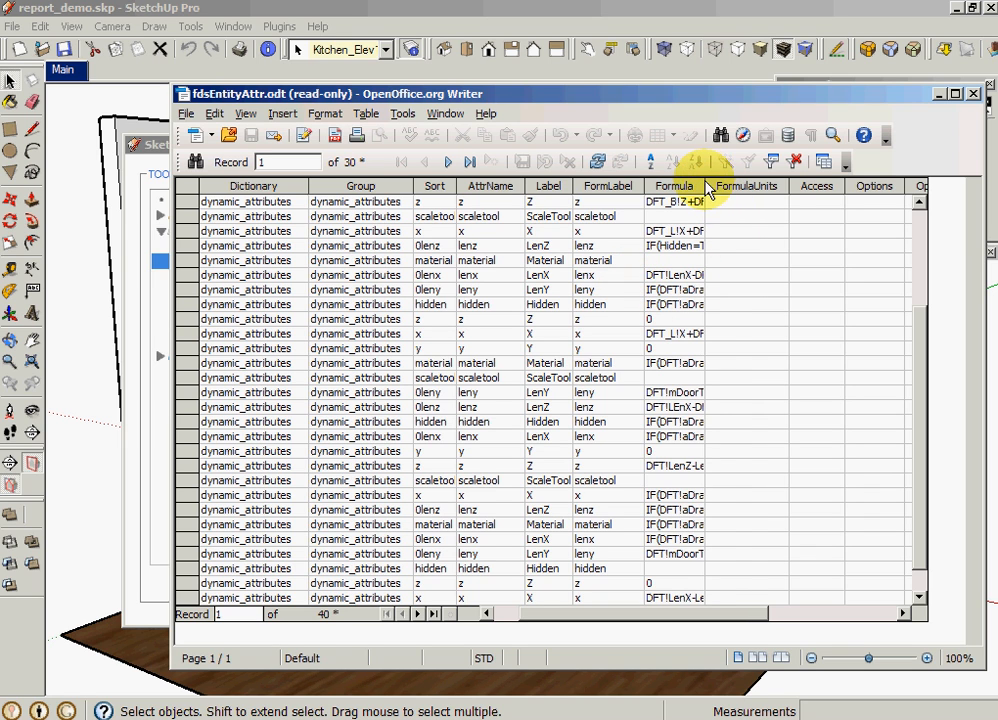
drag(708, 190, 767, 196)
Examine the attribute records' formula units, access, options, attribute values and display values down through the table.
click(864, 619)
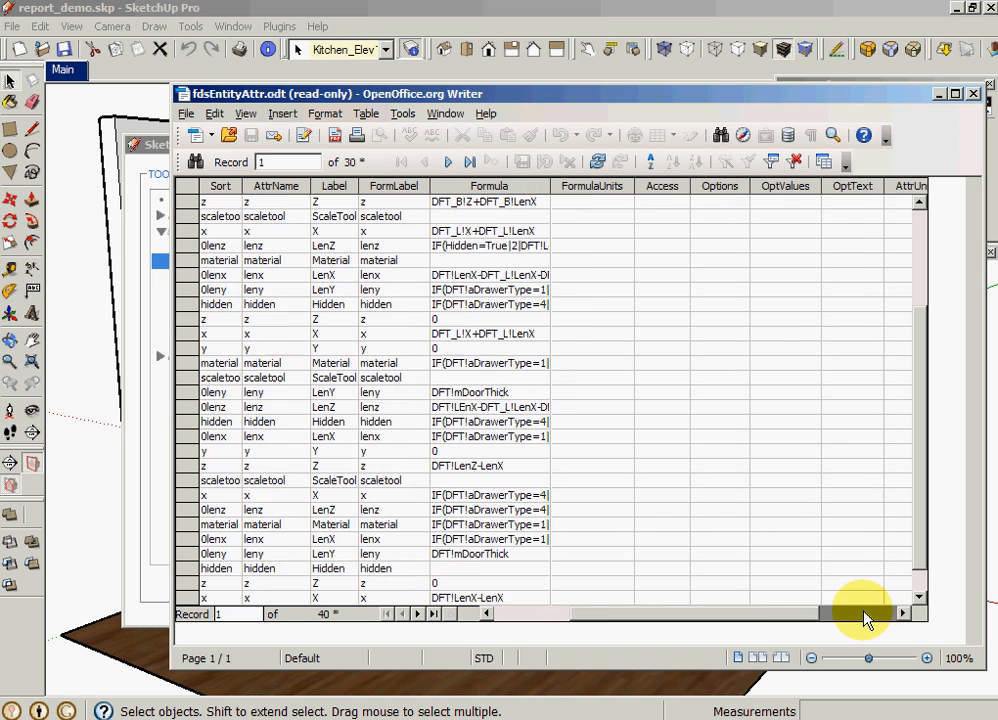
click(864, 619)
click(864, 619)
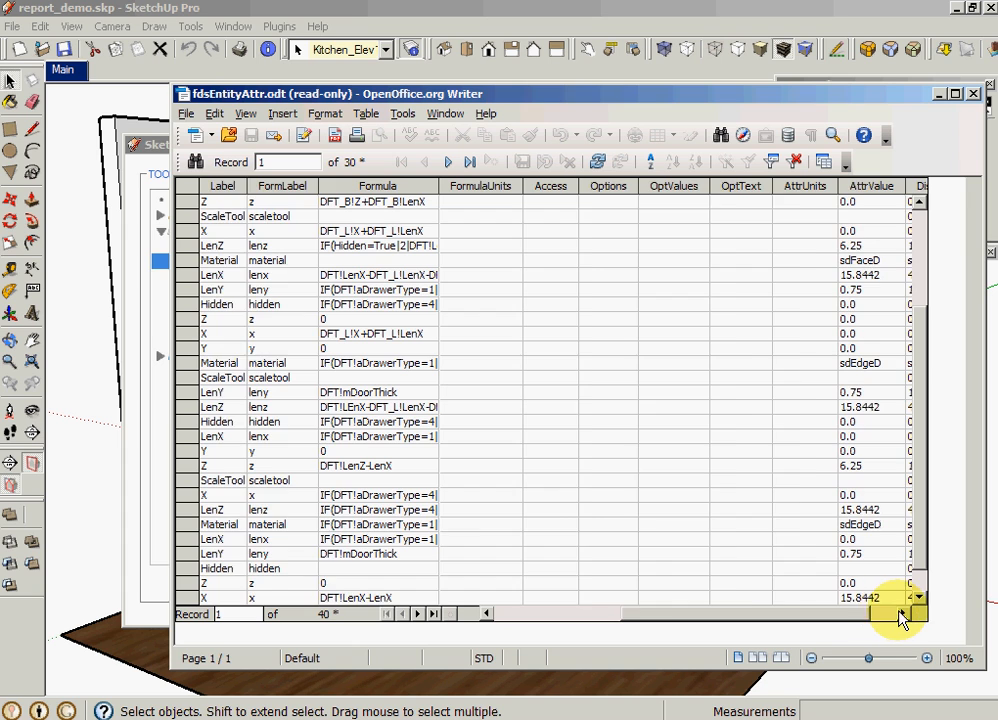
click(900, 617)
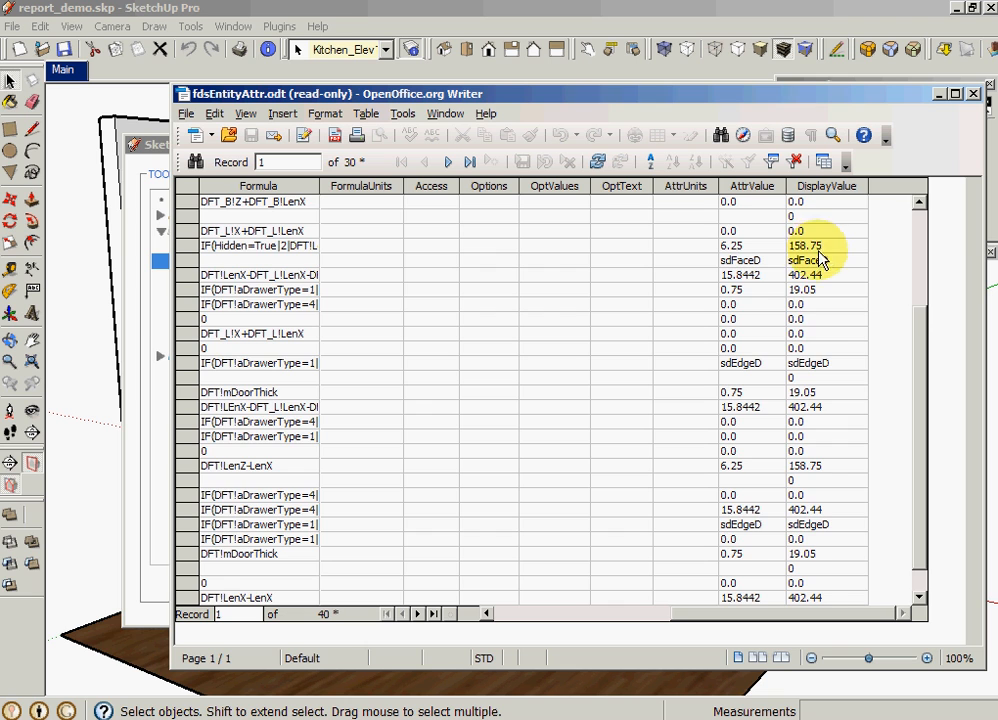
scroll(816, 345, down, 10)
scroll(788, 365, down, 20)
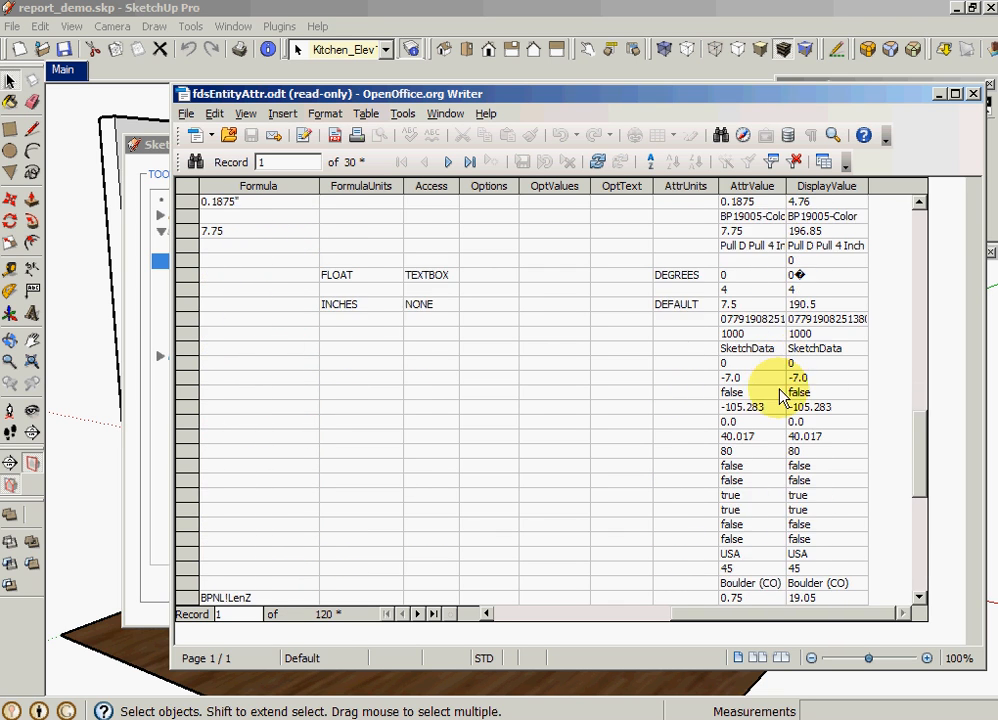
scroll(560, 415, down, 7)
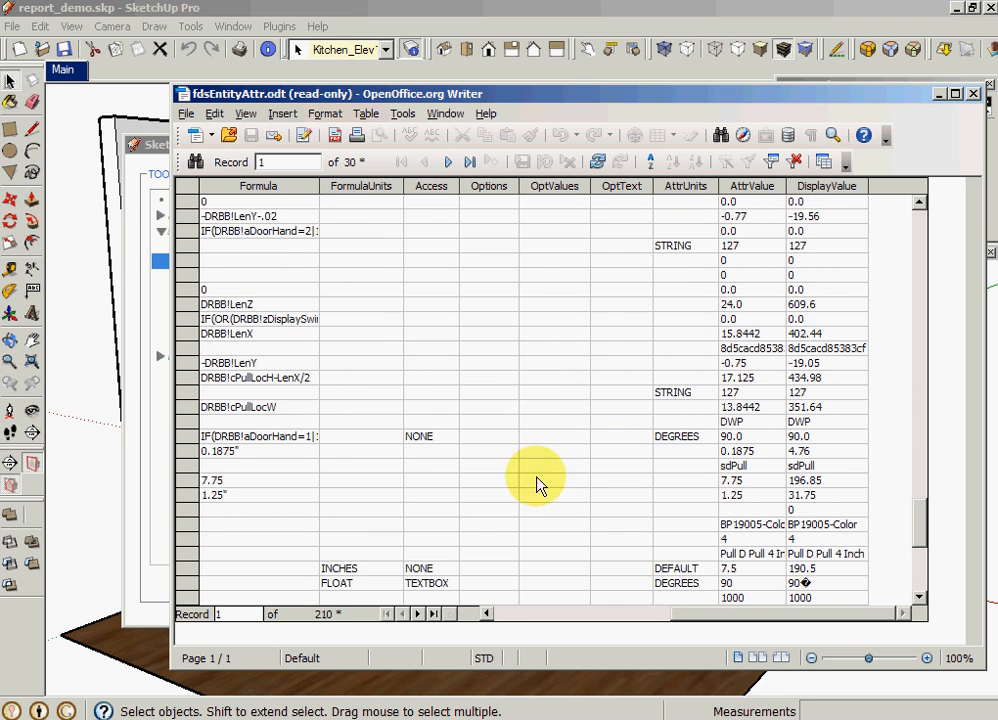
Search the attribute table's Access field for records containing the text LIST.
click(436, 319)
scroll(448, 400, down, 13)
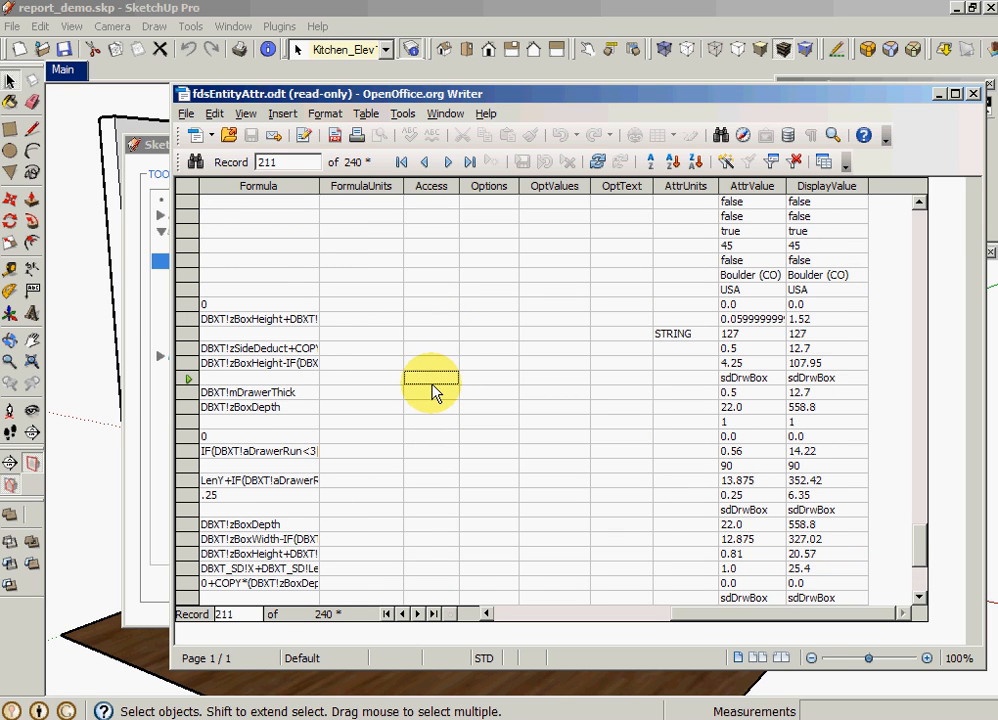
click(194, 160)
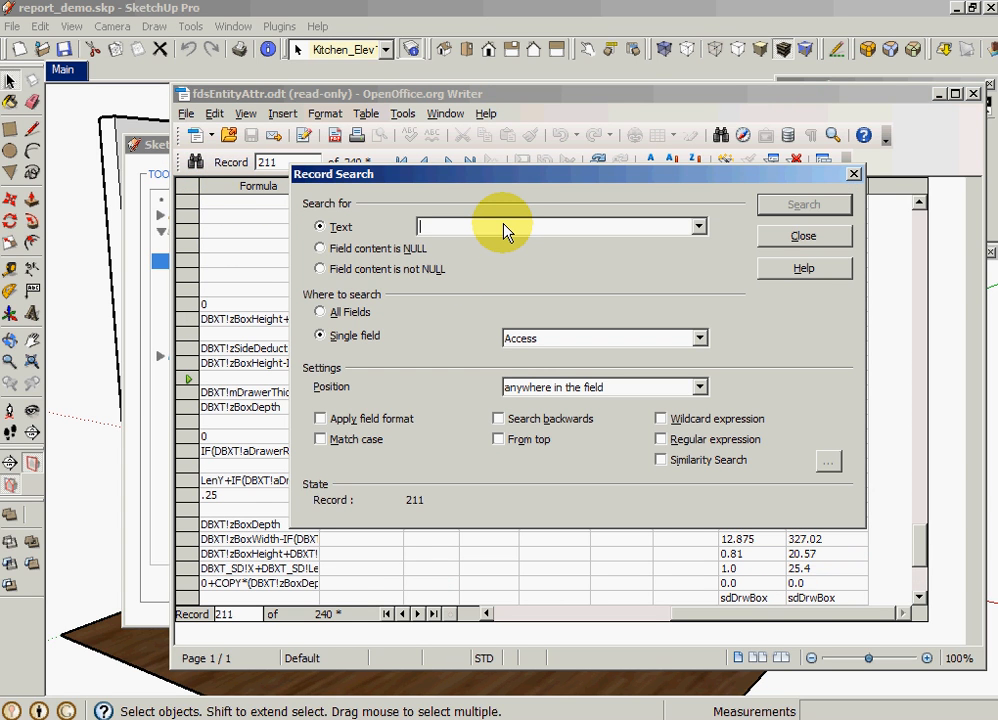
text(LIST)
key(Return)
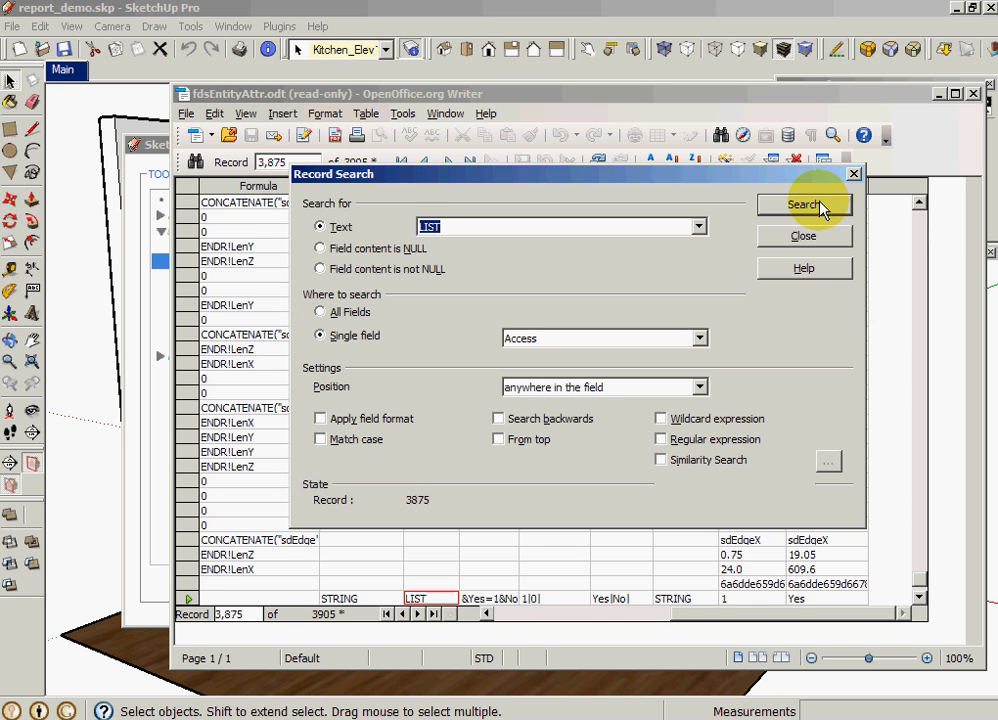
click(806, 237)
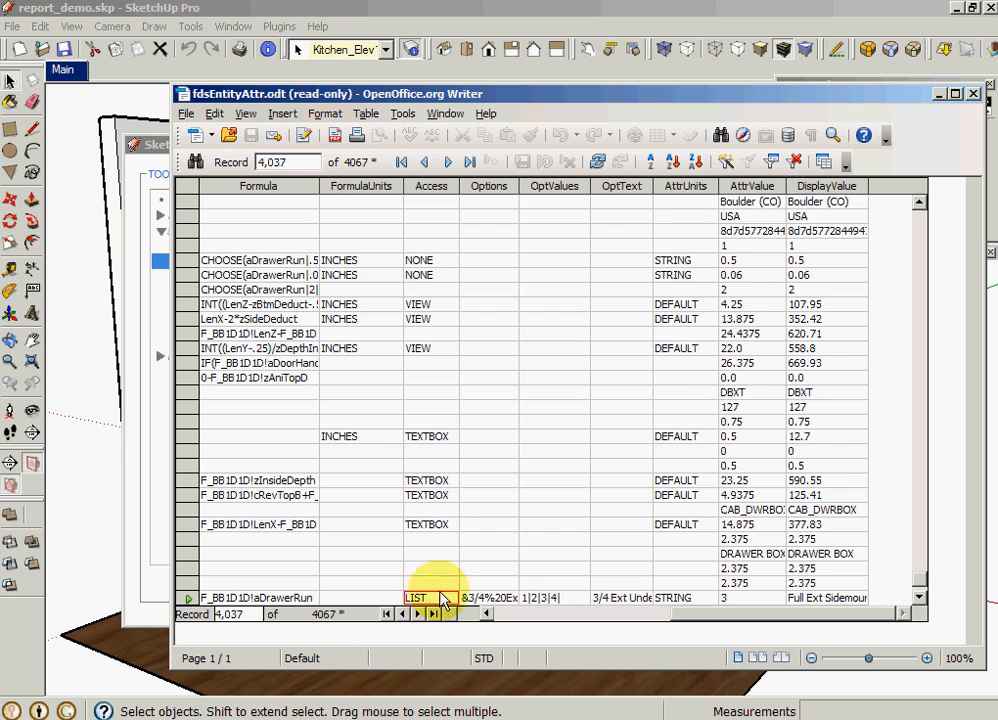
Widen the Options and OptText columns to read the choices of the found LIST record.
scroll(443, 520, down, 5)
drag(520, 193, 579, 189)
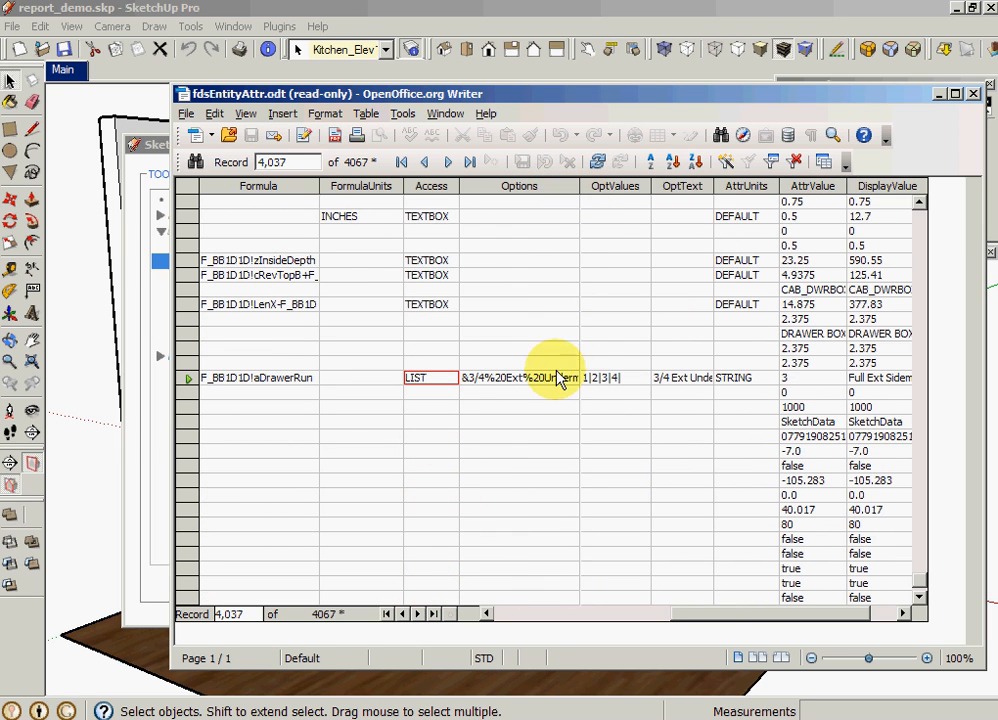
click(680, 386)
drag(717, 190, 859, 193)
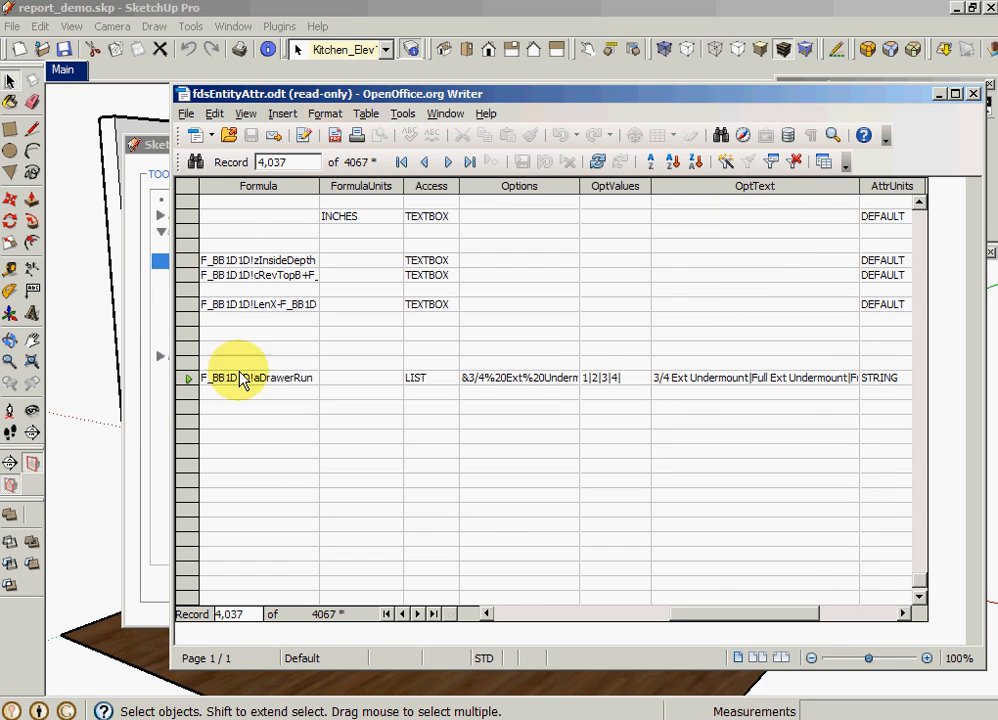
Close both the attribute records and entity records tables, returning to the SketchData toolbox.
double_click(183, 95)
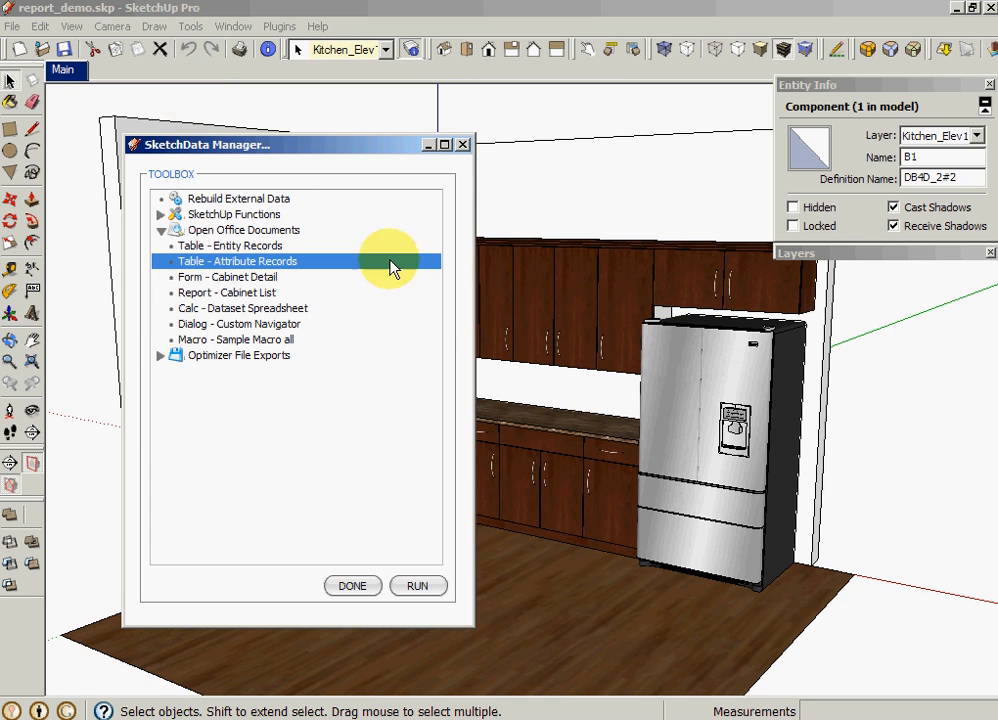
click(746, 718)
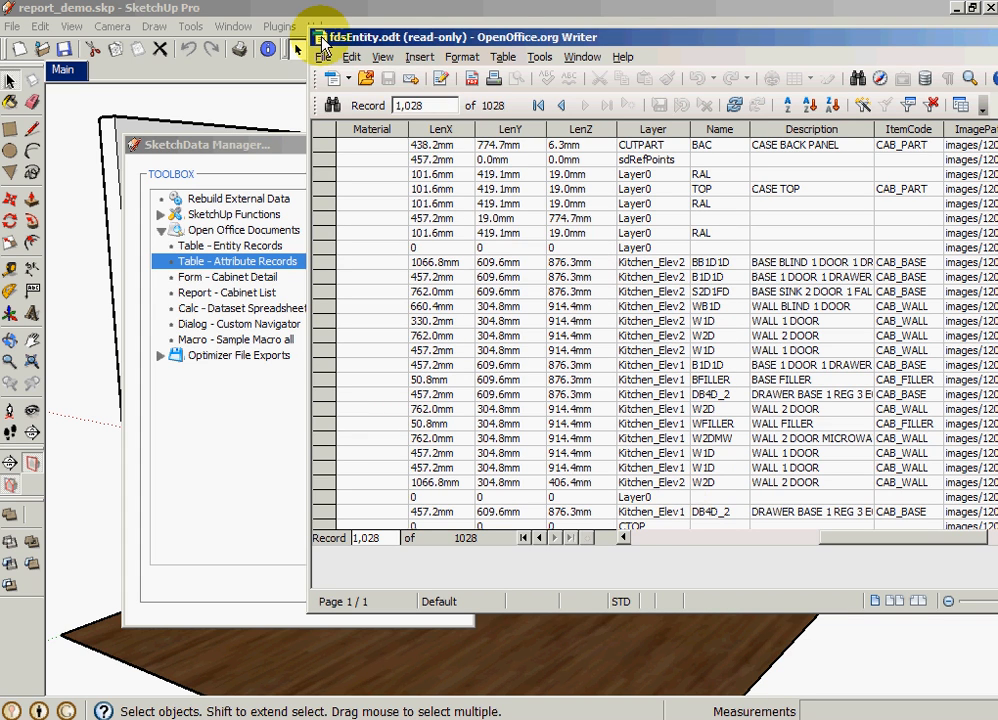
click(321, 40)
click(326, 159)
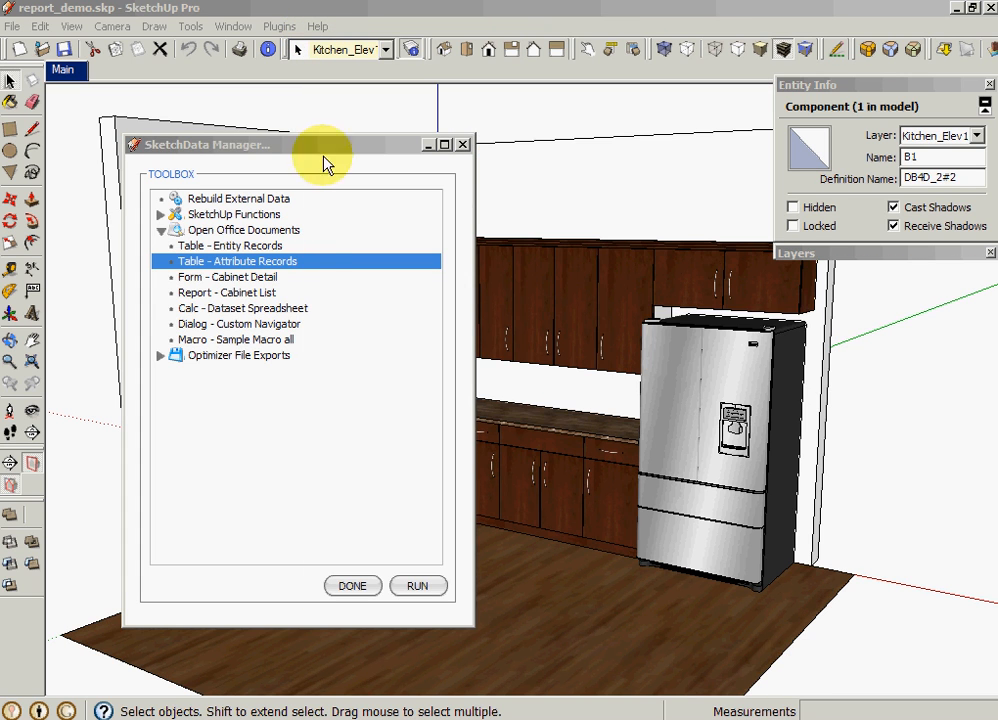
Run the Form - Cabinet Detail document, then reposition its window and narrow it to fit the form.
click(226, 277)
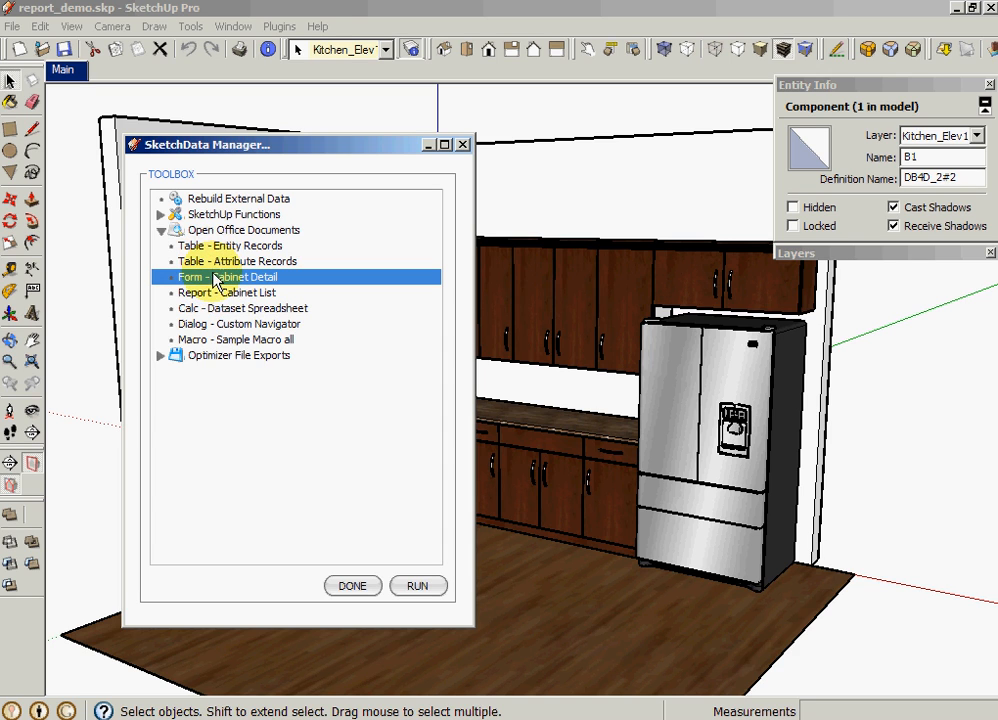
click(416, 586)
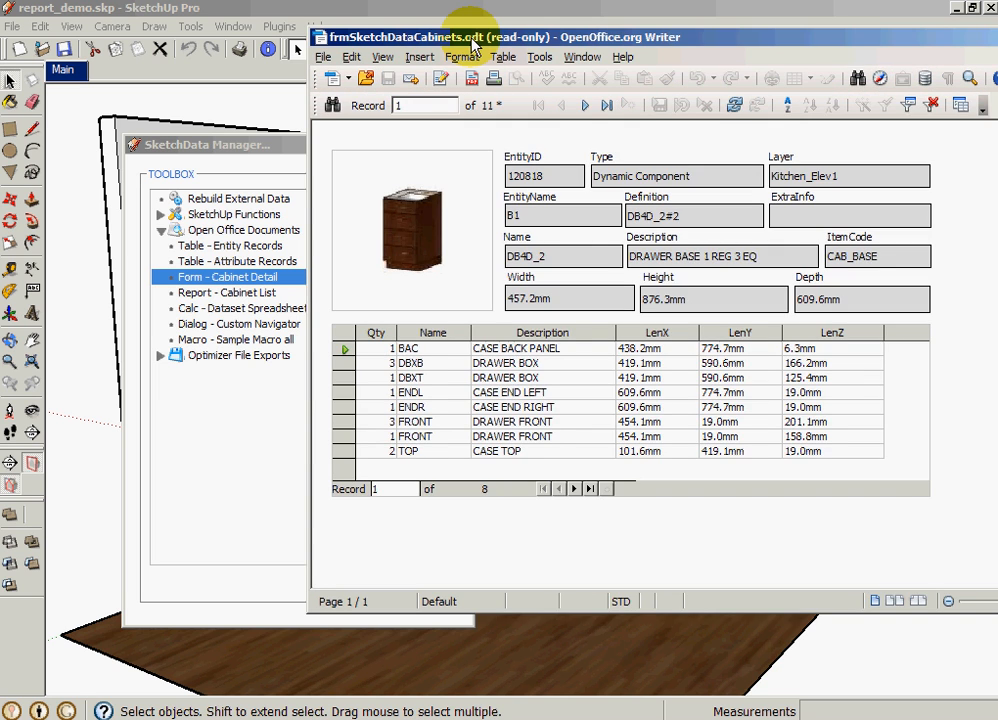
drag(471, 37, 336, 70)
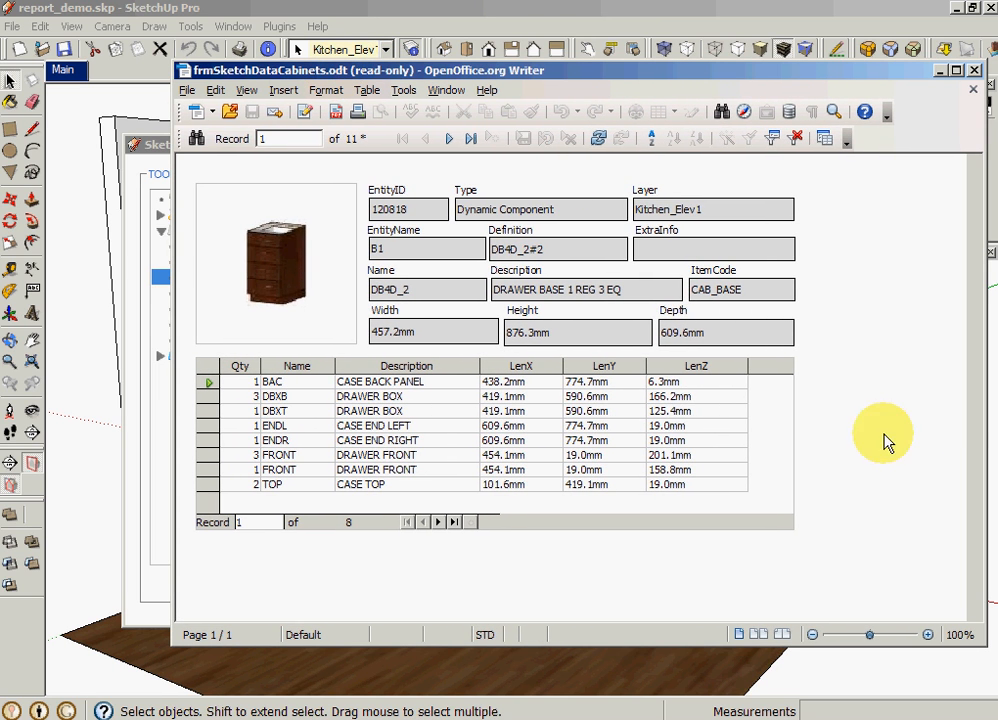
drag(987, 412, 866, 430)
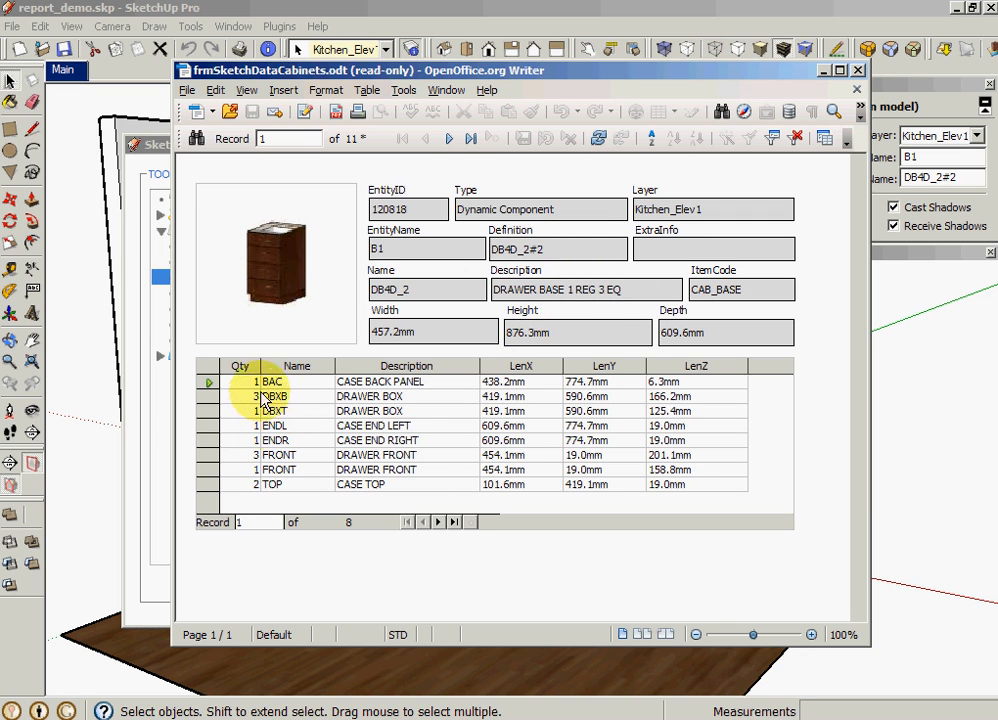
Page forward through the cabinet records in the Cabinet Detail form, and close the form.
click(450, 139)
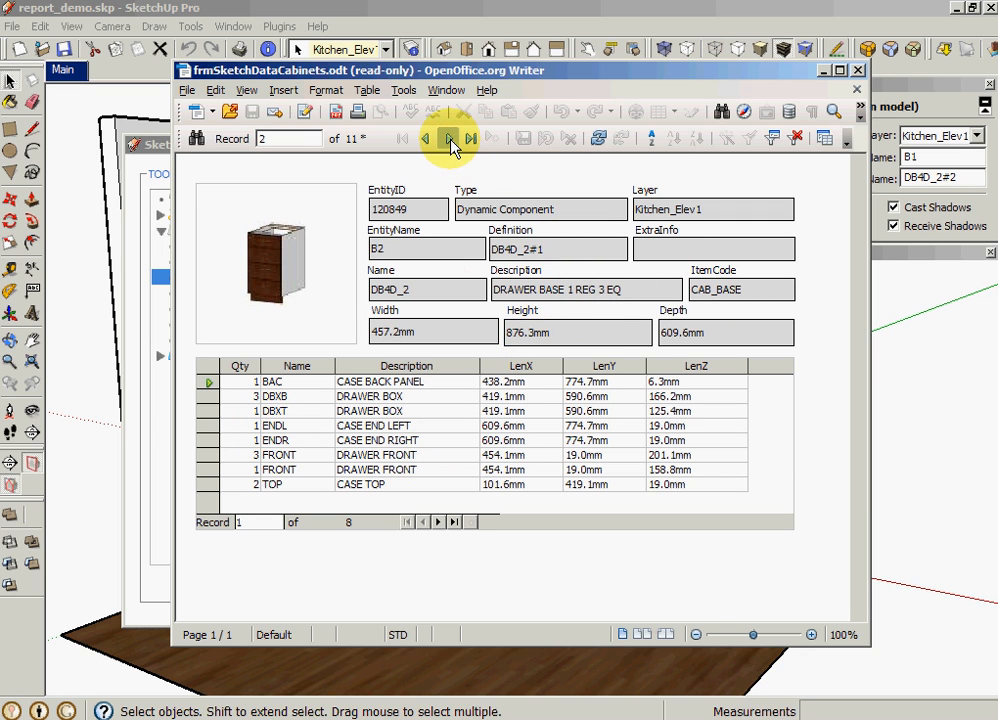
click(450, 139)
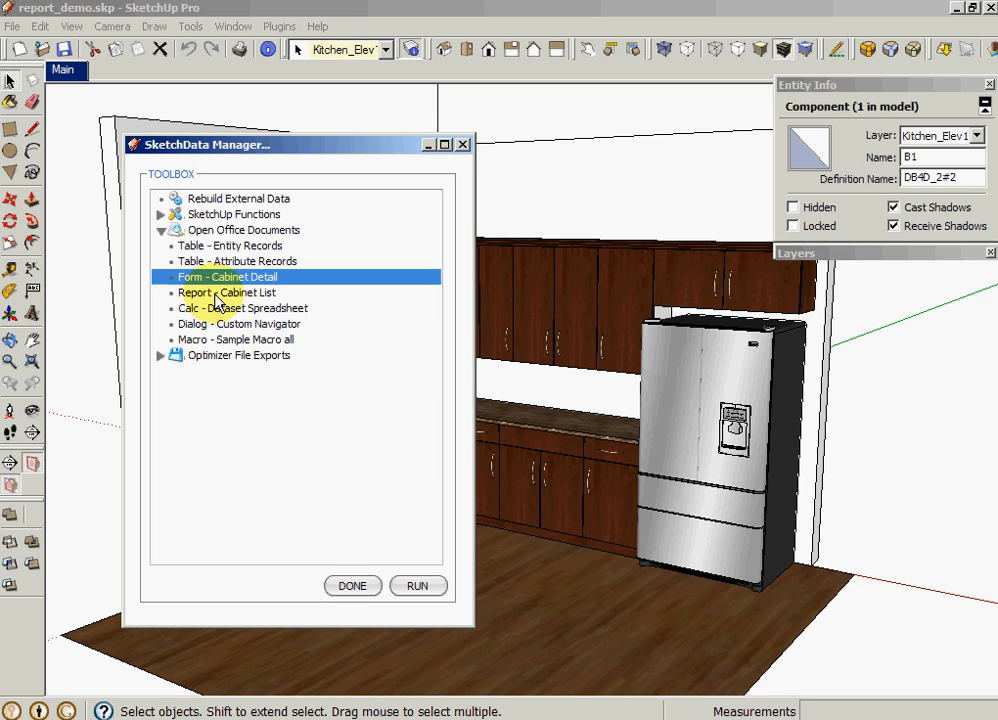
Run the Report - Cabinet List document, look over its cabinet entries, and close the report.
click(217, 295)
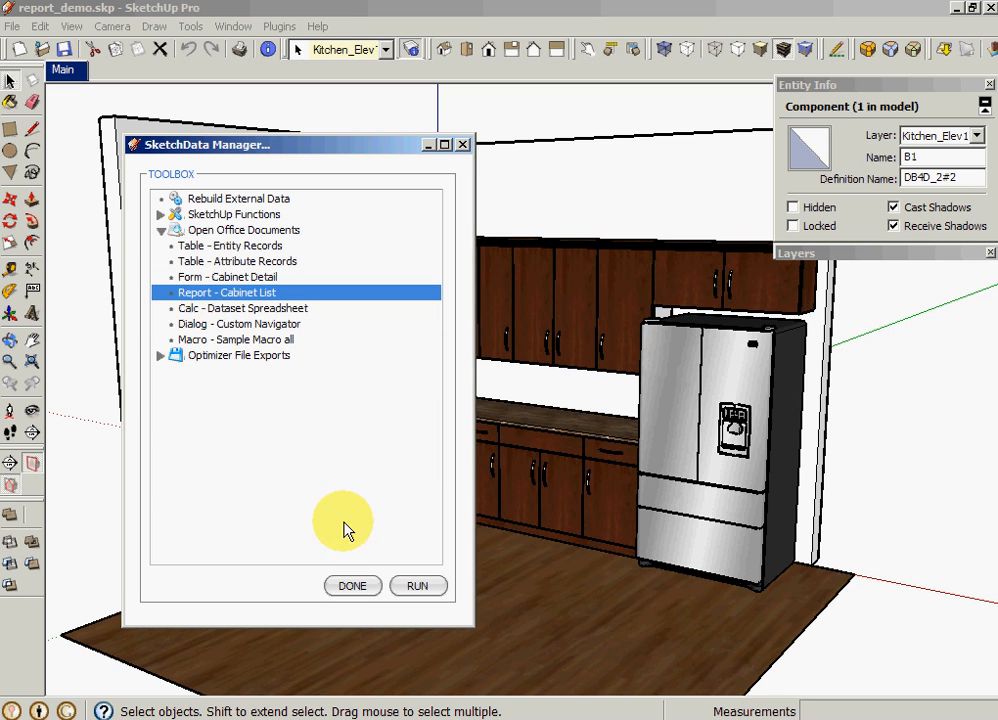
click(419, 590)
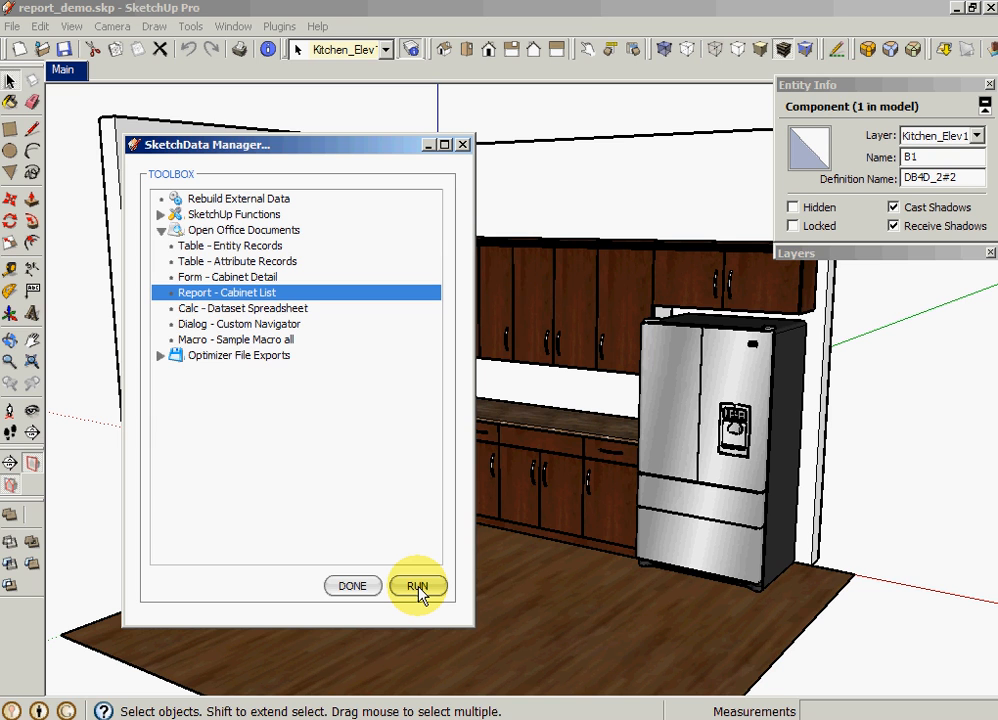
click(418, 587)
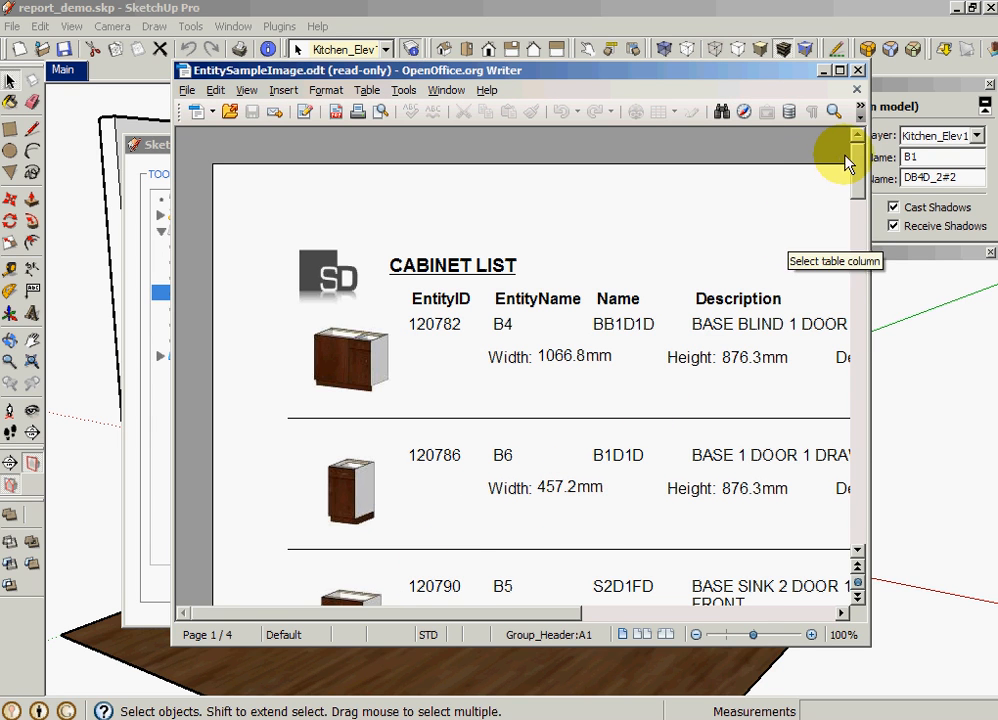
mouse_move(853, 152)
mouse_down()
mouse_move(870, 300)
mouse_move(860, 162)
mouse_move(868, 167)
mouse_up()
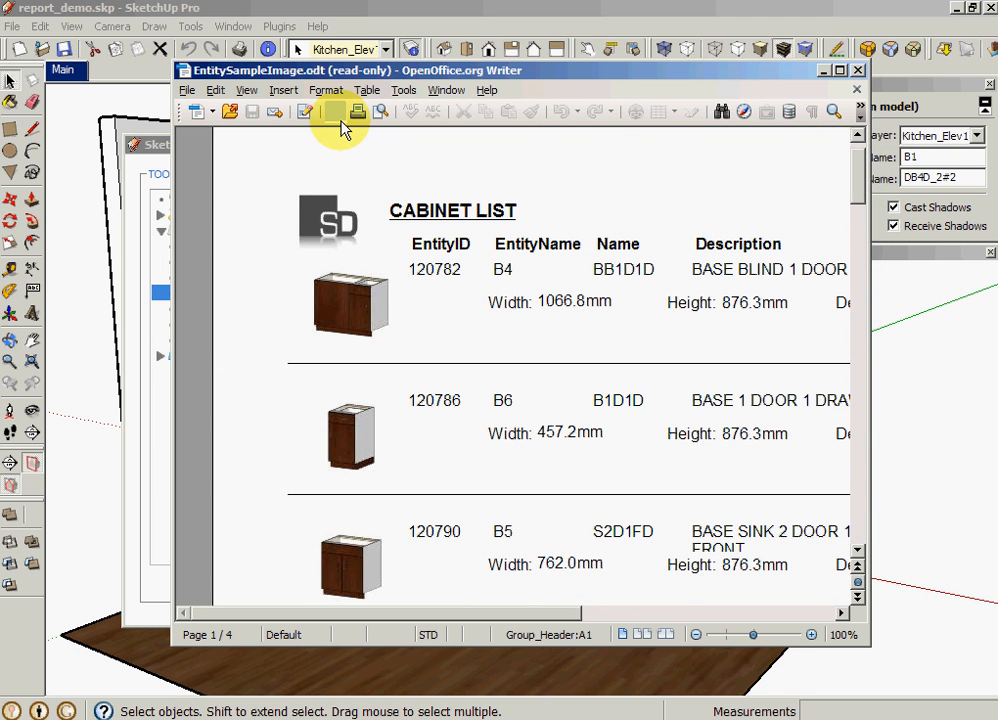
click(858, 70)
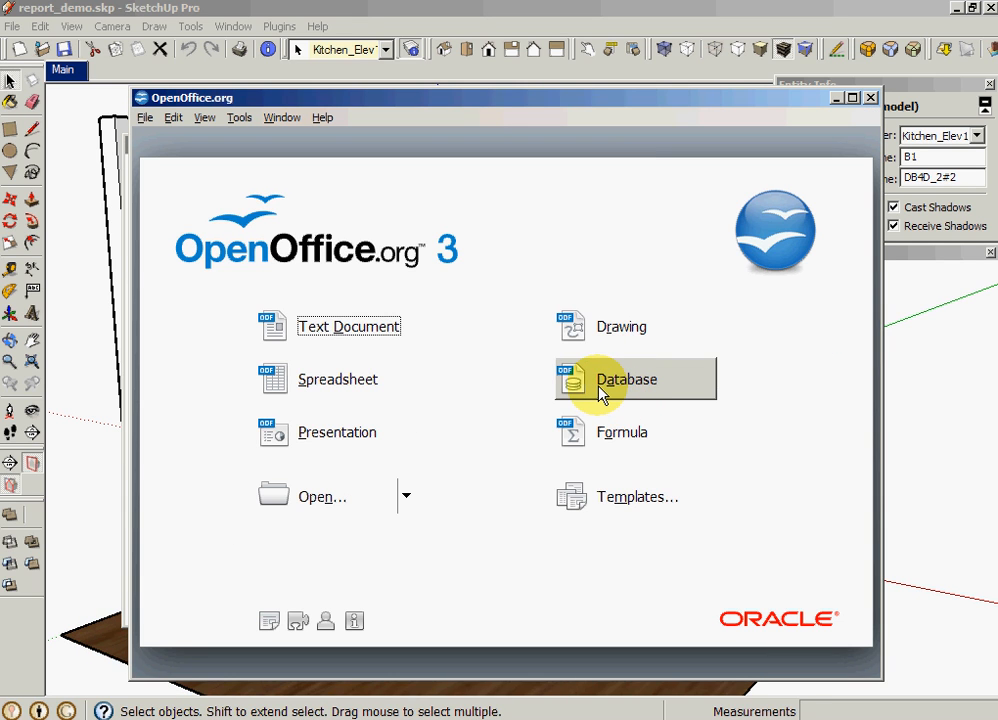
Open the existing SketchData database through the OpenOffice.org Database Wizard.
click(600, 390)
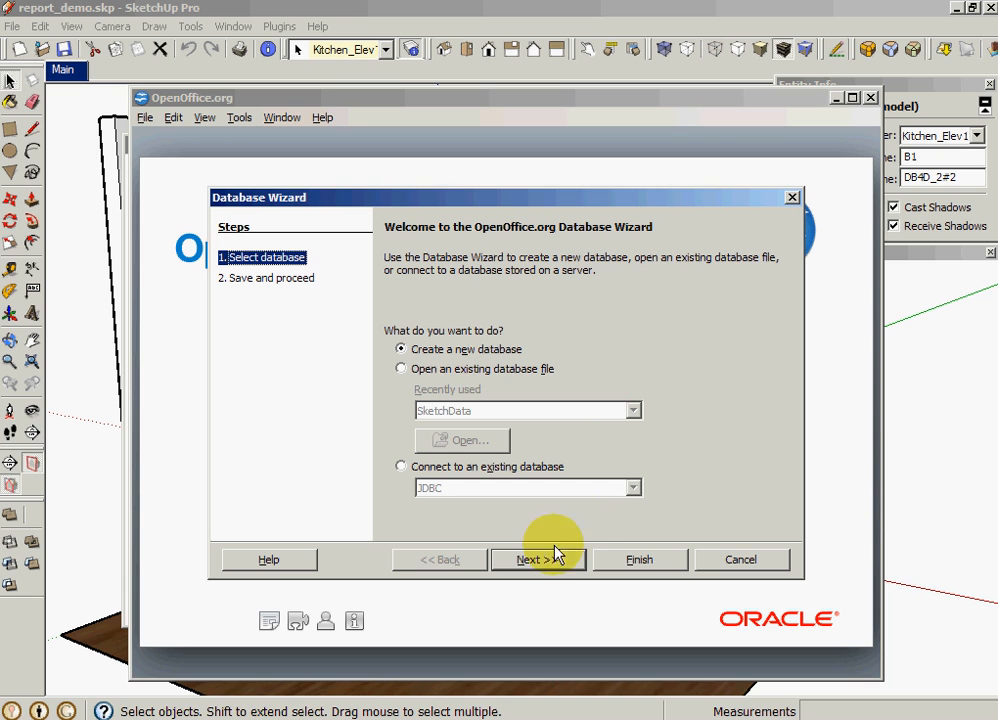
click(460, 369)
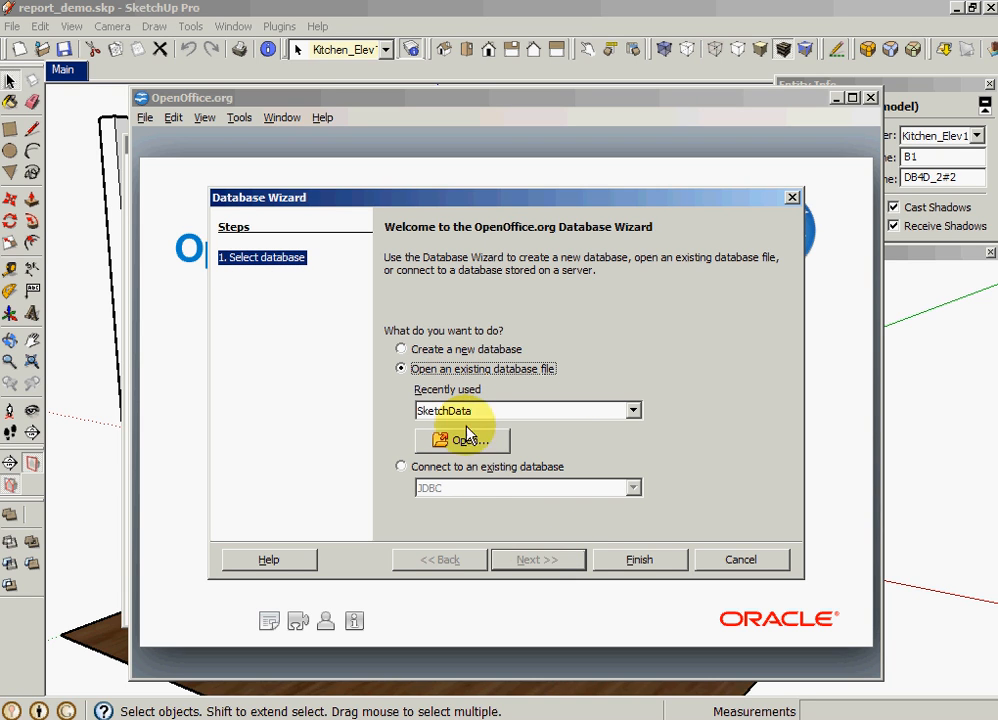
click(637, 560)
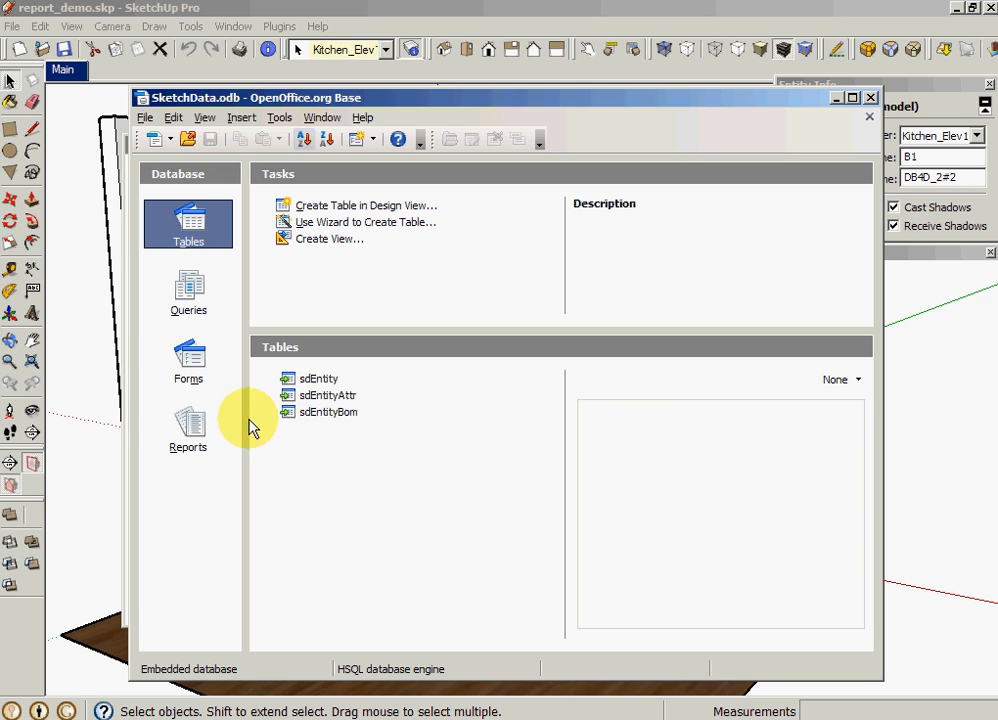
Open the database's EntitySampleImage report for editing in Report Builder.
click(195, 435)
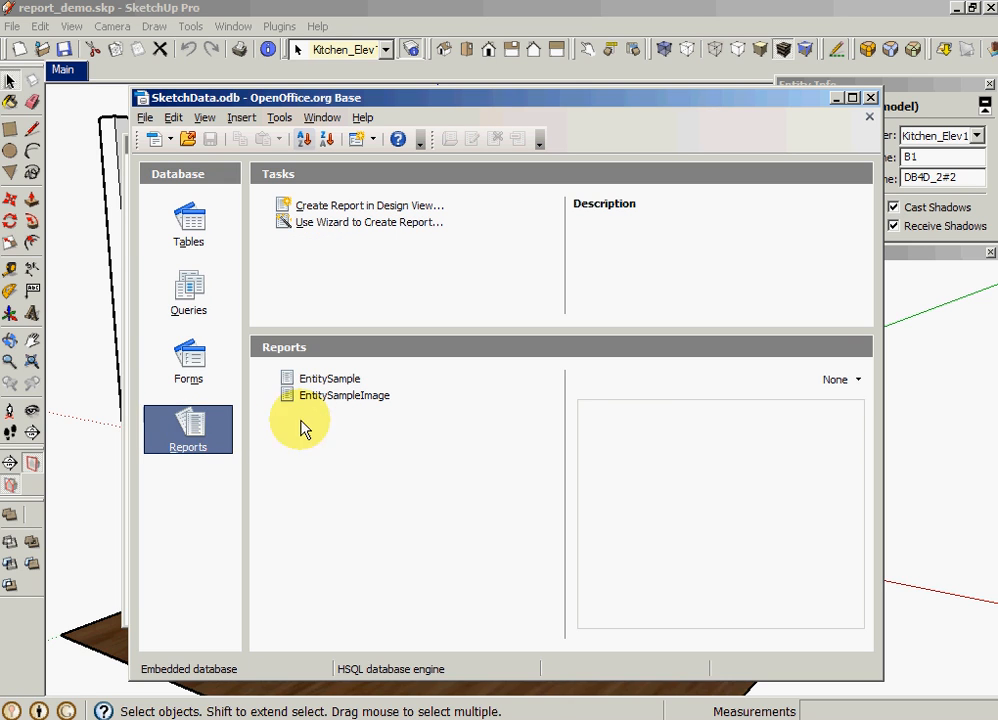
click(339, 398)
right_click(340, 402)
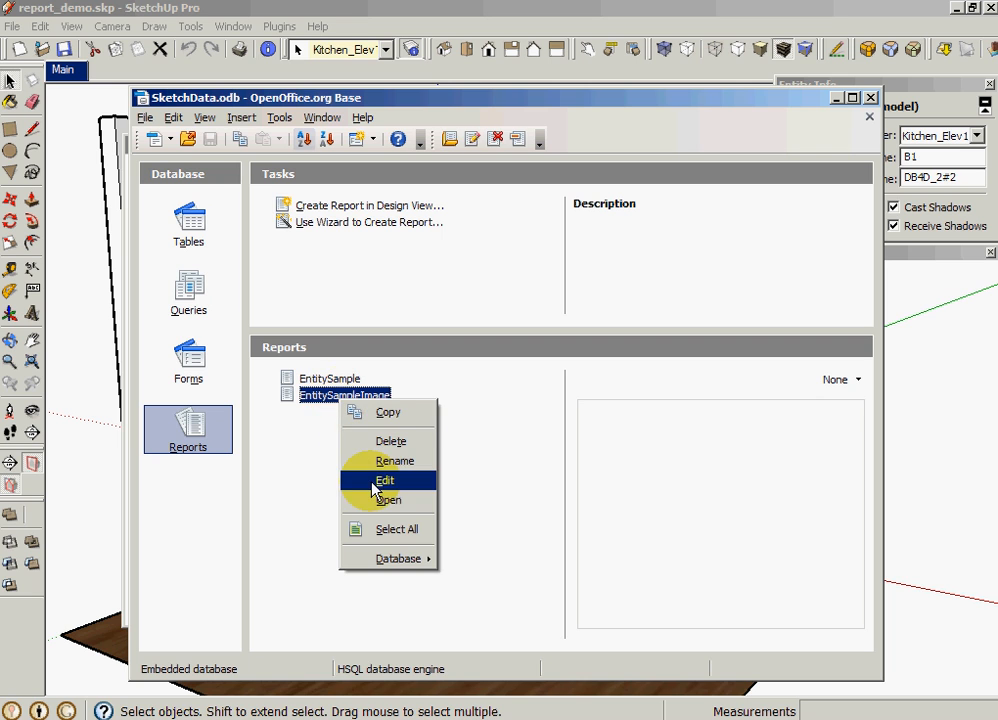
click(384, 481)
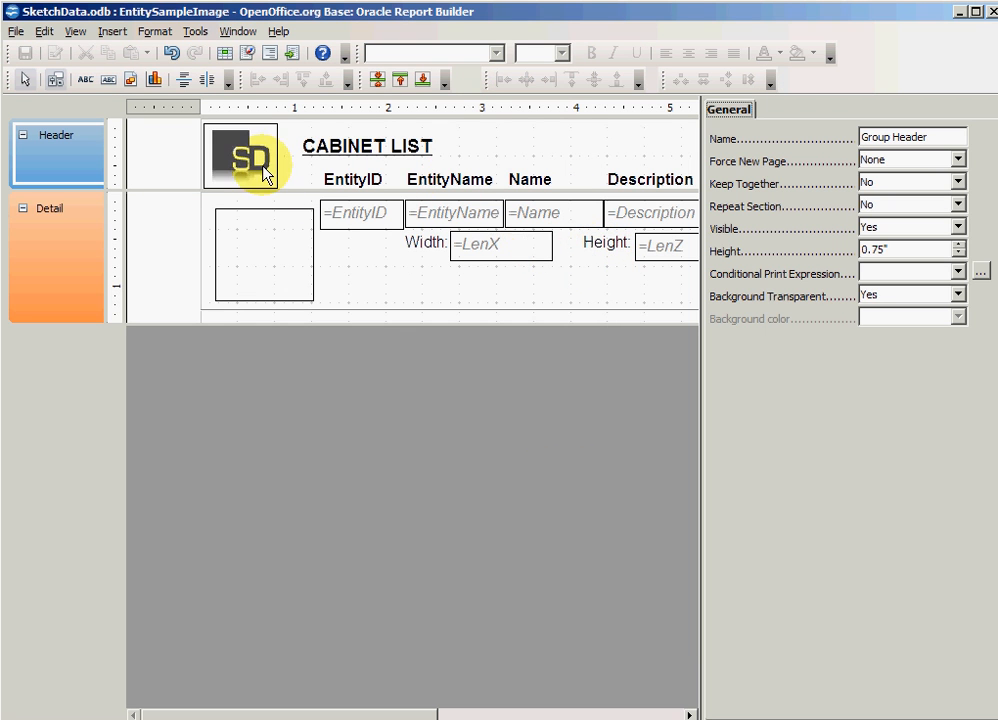
Try moving the LenX field in the report's Detail section to Position Y 0.39", and close the report design discarding the changes.
click(535, 256)
mouse_move(506, 281)
mouse_down()
mouse_move(494, 285)
mouse_move(519, 273)
mouse_up()
click(497, 292)
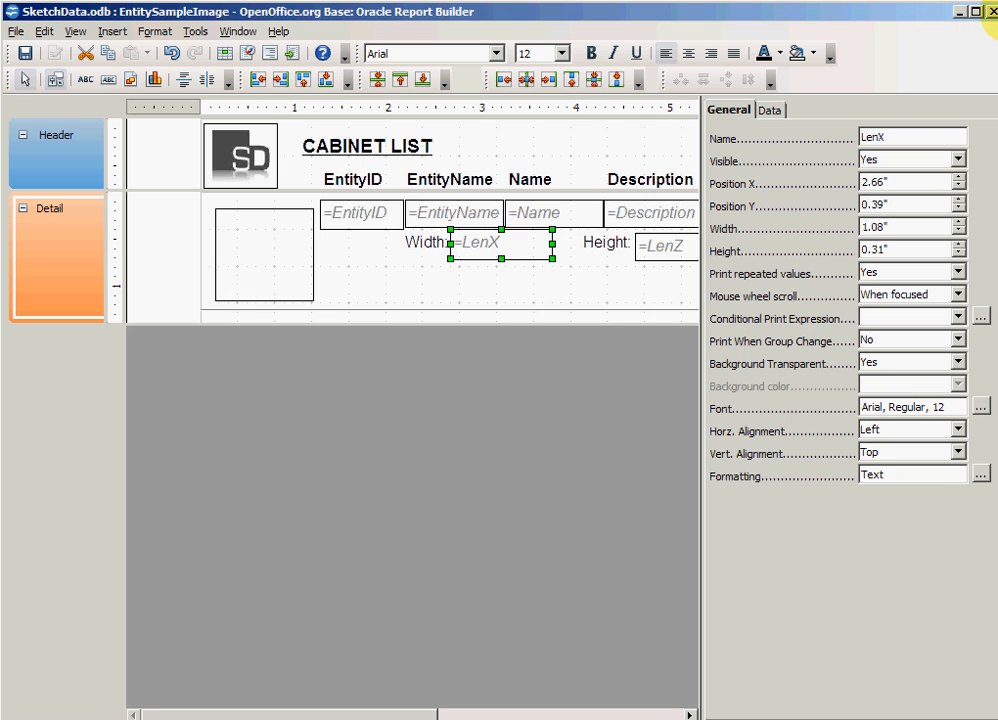
click(993, 12)
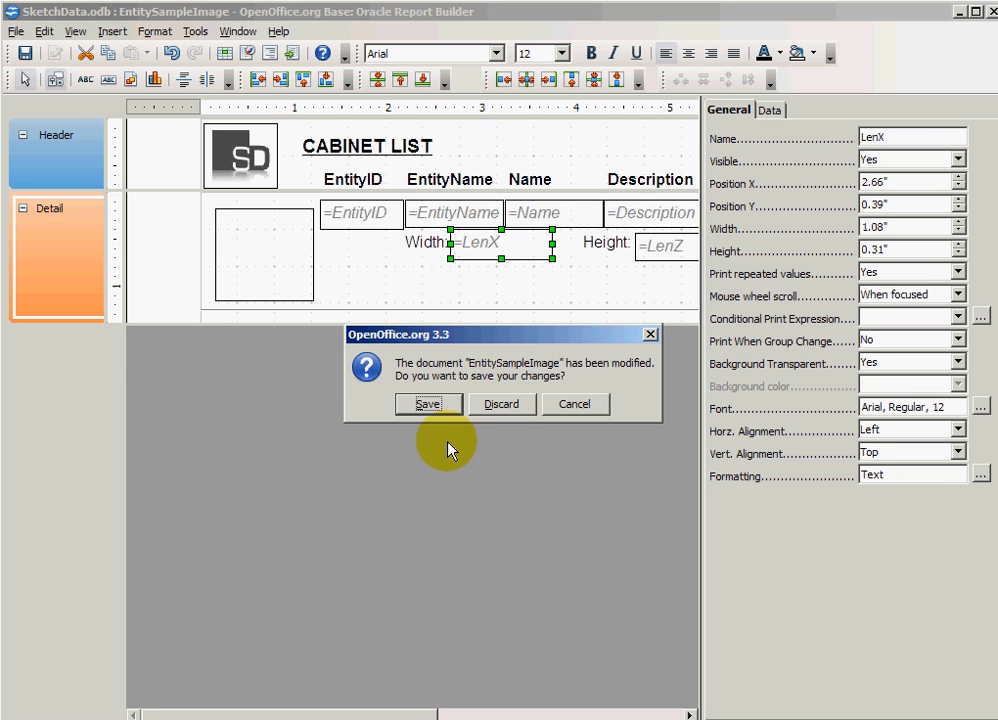
click(505, 403)
Check the installed extensions for Oracle Report Builder and SketchData link to SketchUp, and close the SketchData database.
click(279, 117)
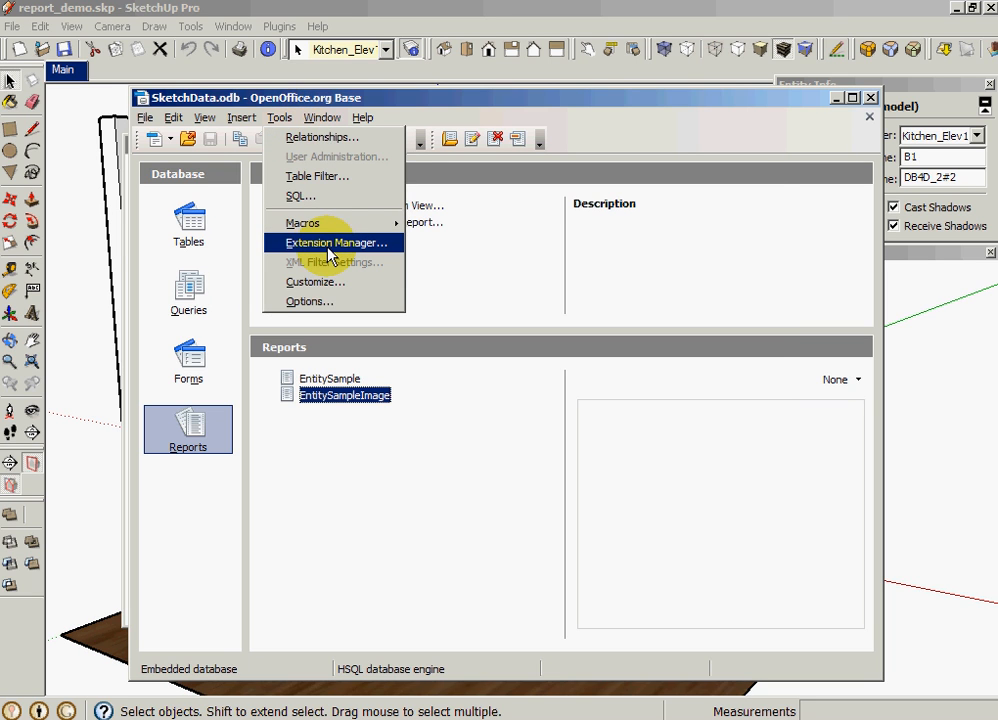
click(330, 243)
scroll(770, 314, down, 1)
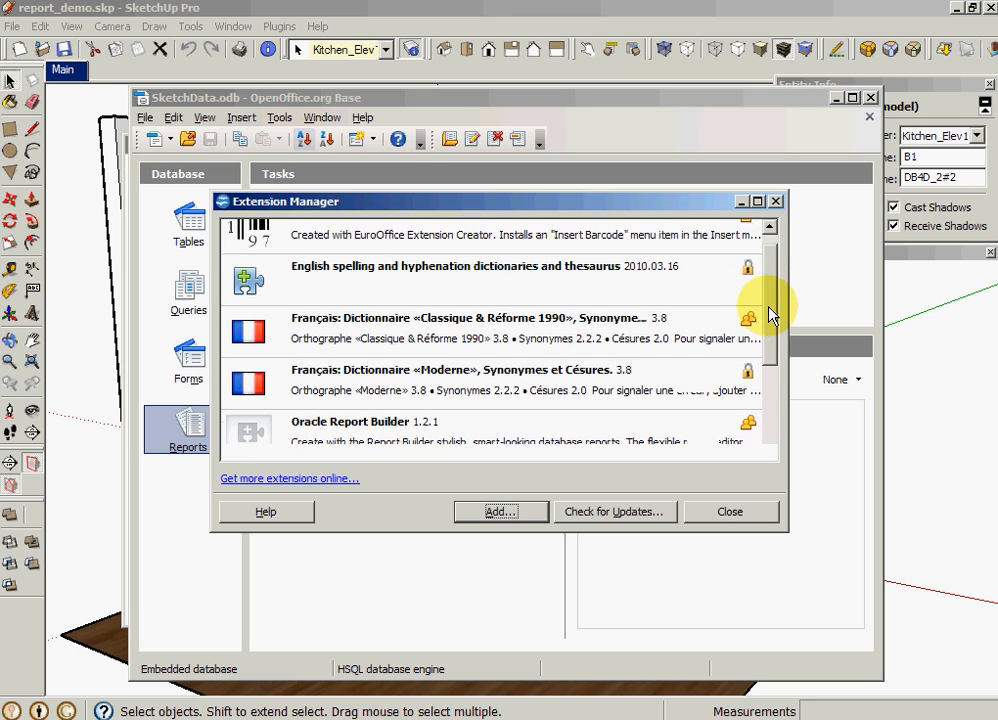
drag(769, 307, 768, 392)
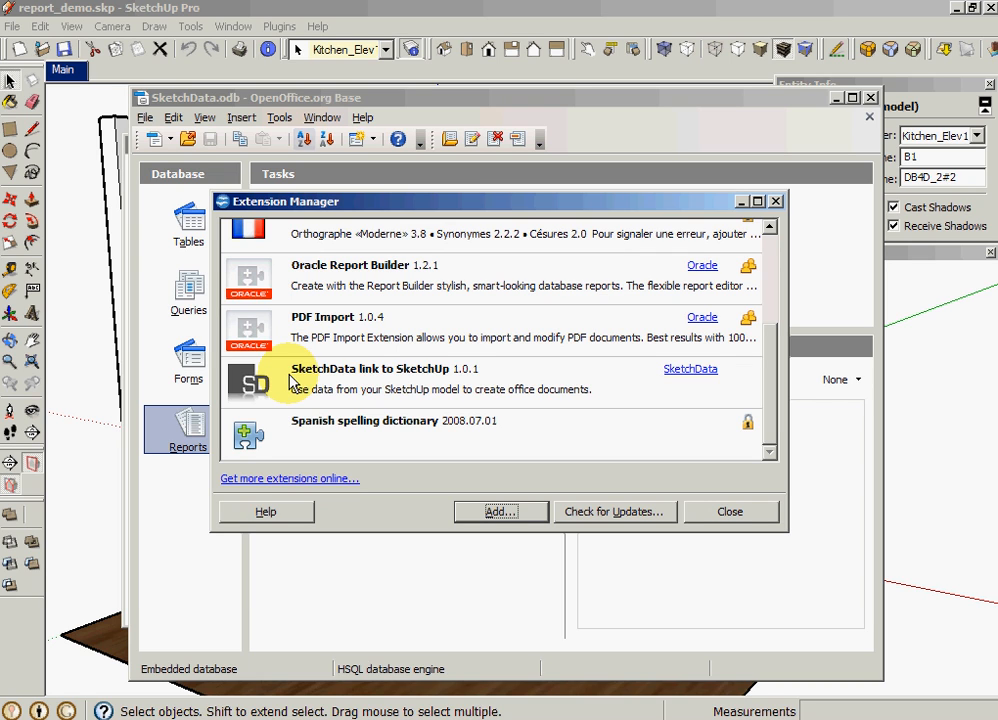
click(725, 513)
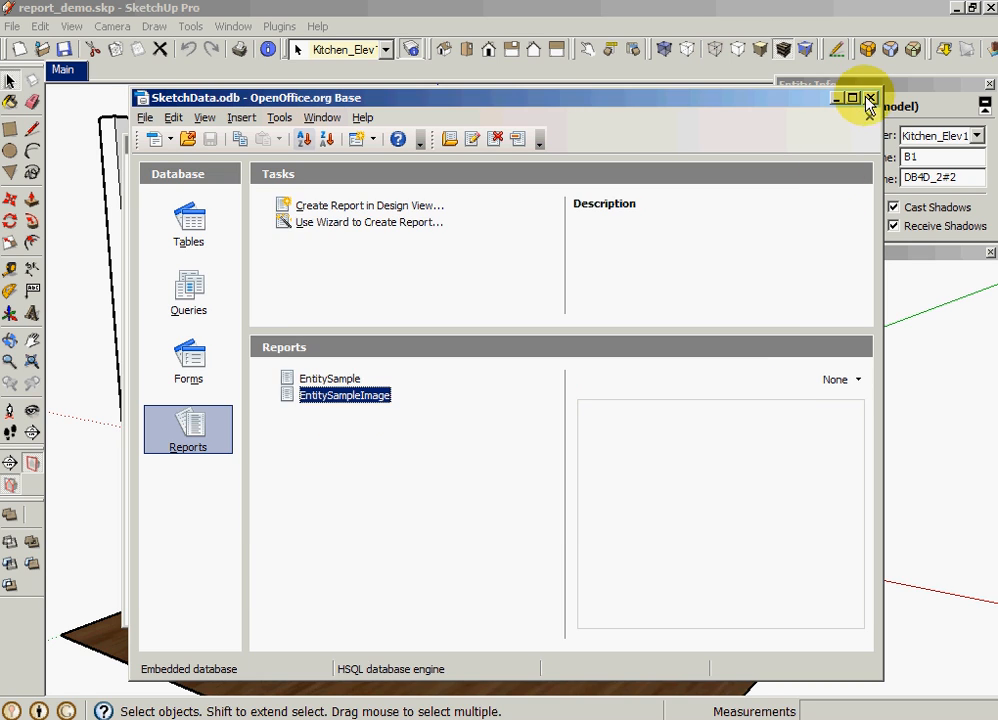
click(869, 98)
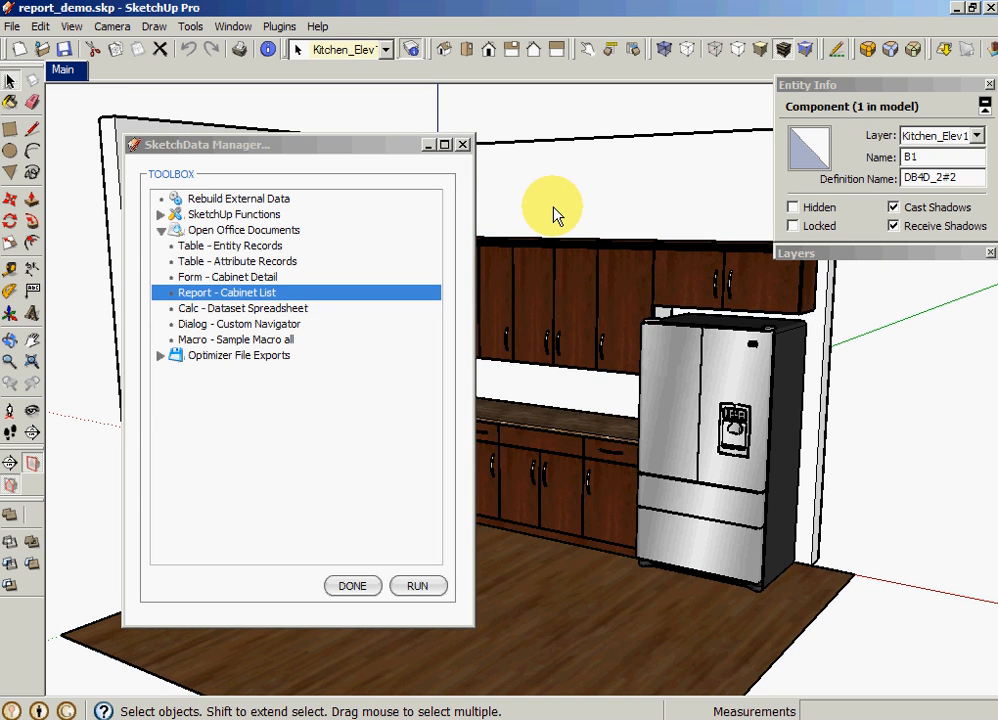